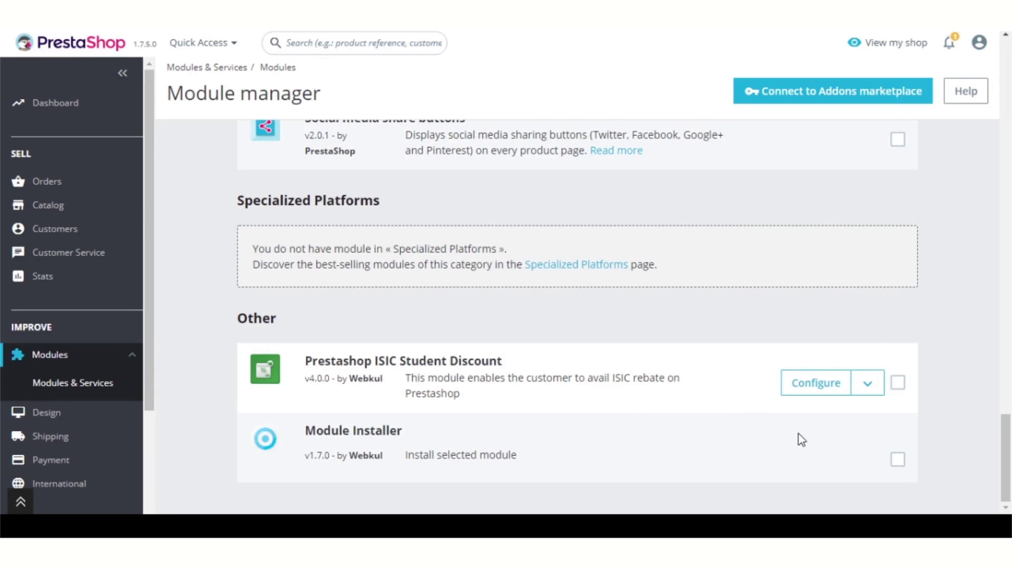
# Step: Open the ISIC Student Discount configuration and look through its default API, general and discount sections
pyautogui.click(826, 383)
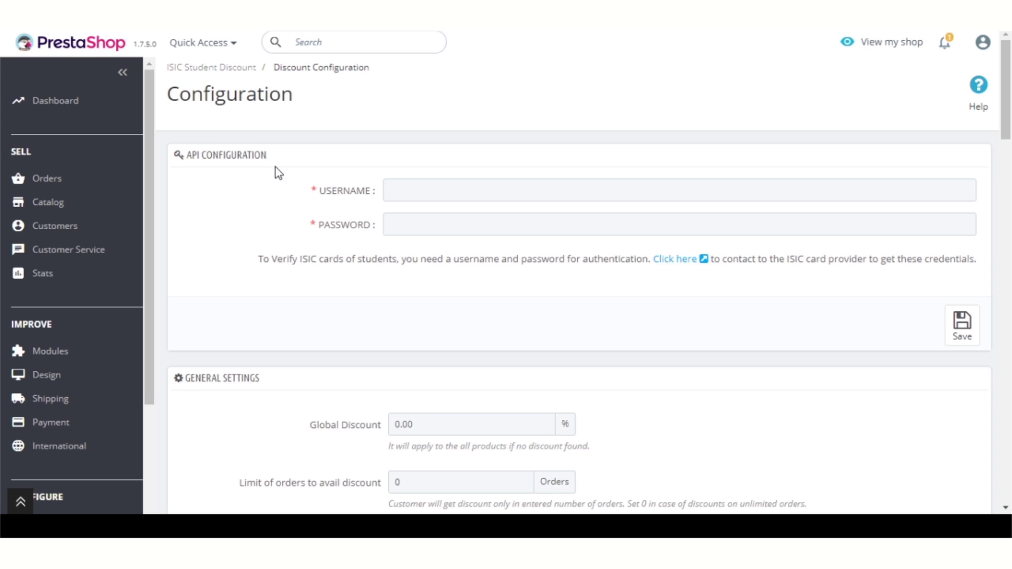
pyautogui.scroll(-3, 291, 330)
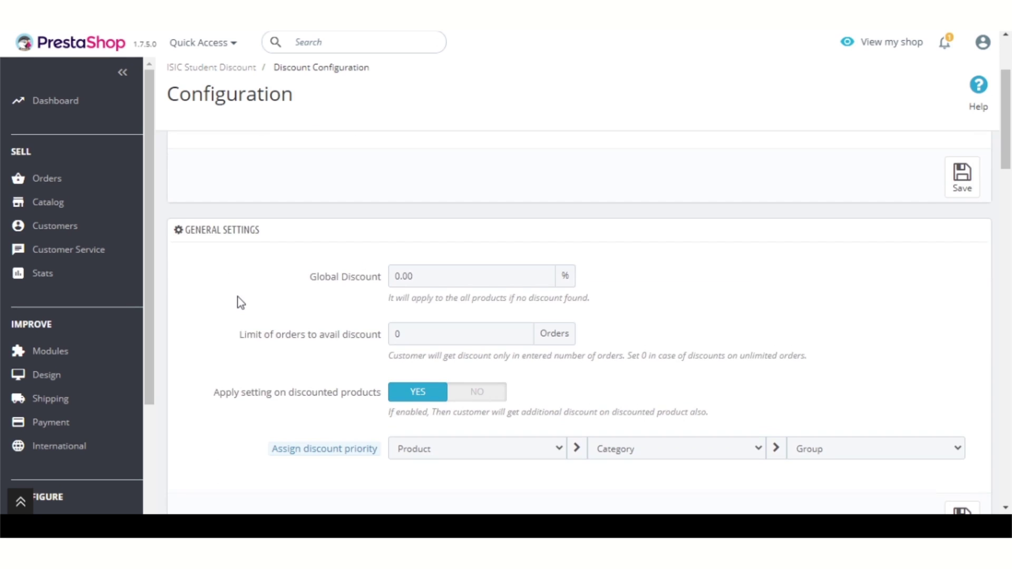
pyautogui.scroll(-9, 238, 297)
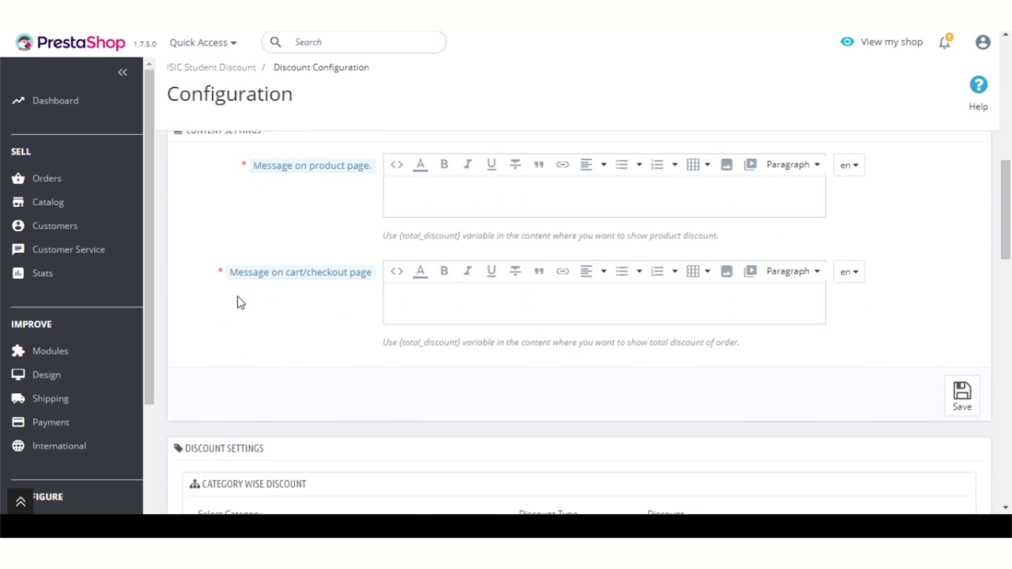
pyautogui.scroll(-3, 238, 297)
pyautogui.scroll(-6, 296, 301)
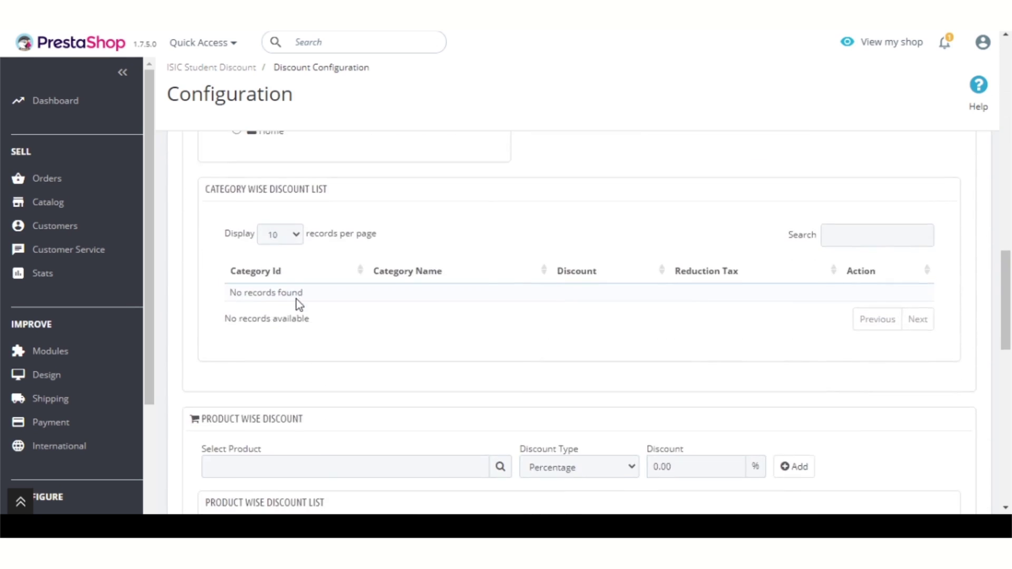
pyautogui.scroll(-10, 299, 304)
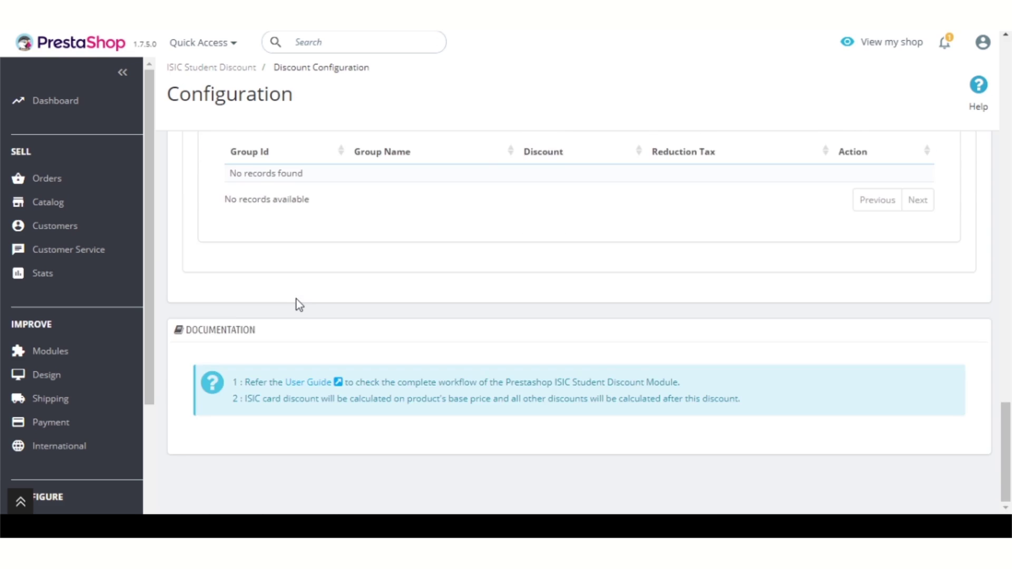
pyautogui.scroll(20, 299, 305)
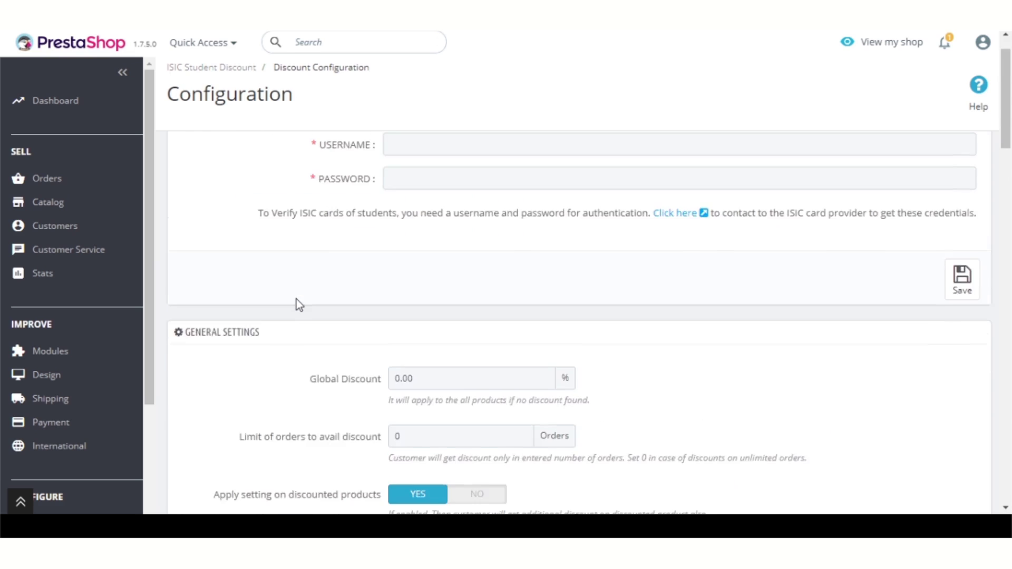
pyautogui.scroll(2, 300, 305)
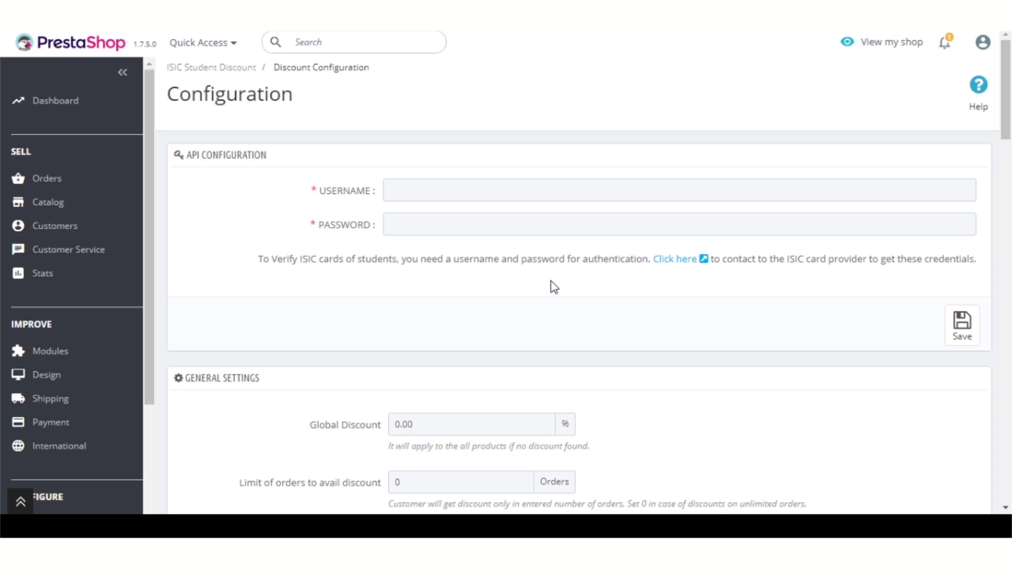
# Step: Enter the ISIC API username and password under API Configuration and save them
pyautogui.click(511, 196)
pyautogui.write('t')
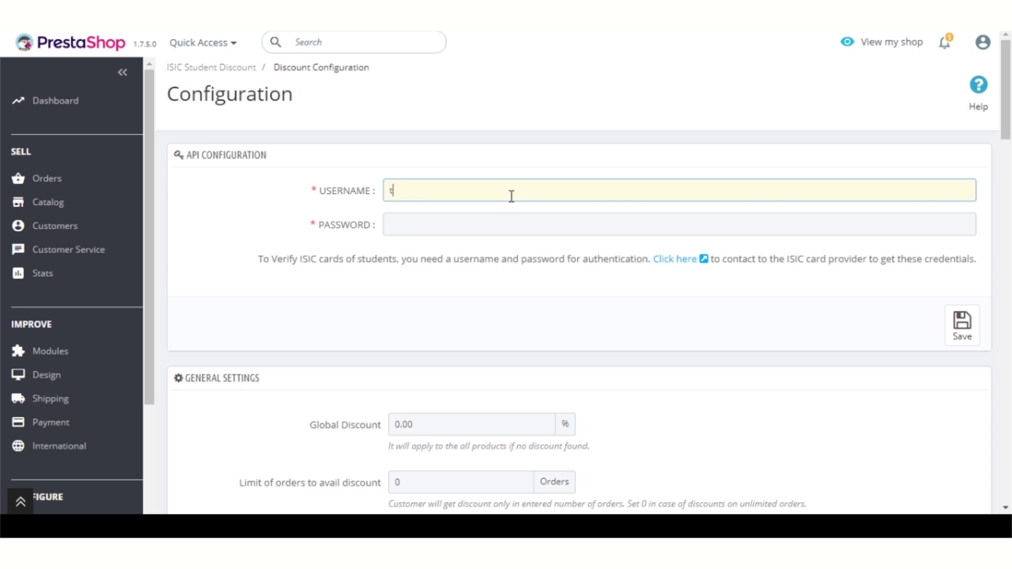
pyautogui.write('estdm')
pyautogui.press('Tab')
pyautogui.write('te')
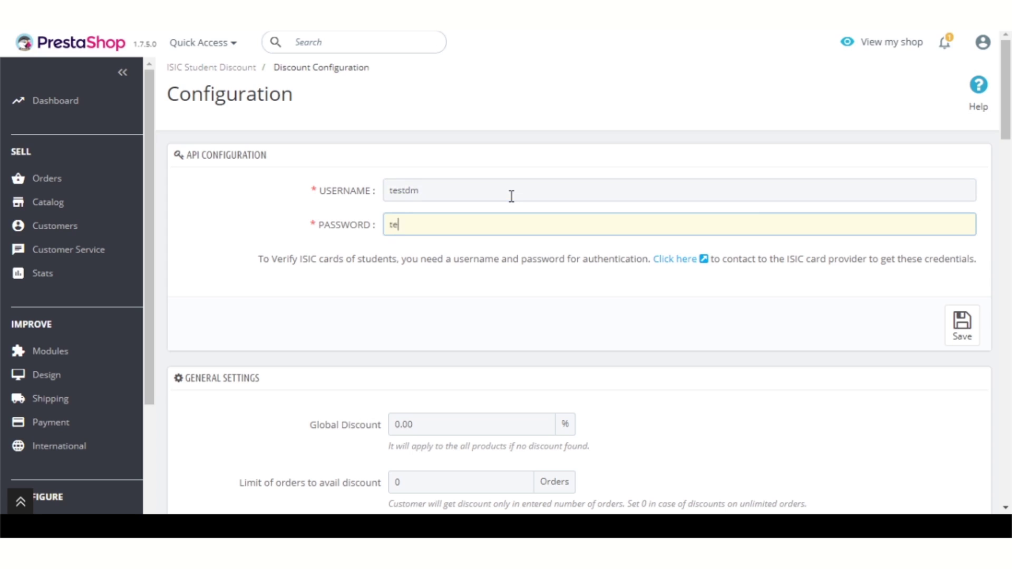
pyautogui.write('stdm')
pyautogui.click(961, 327)
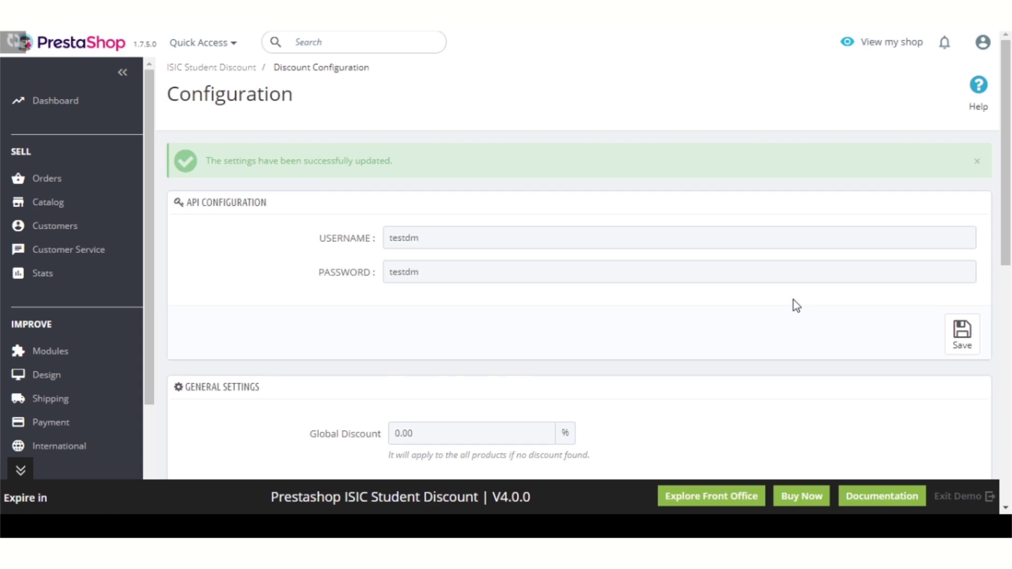
pyautogui.scroll(-3, 691, 333)
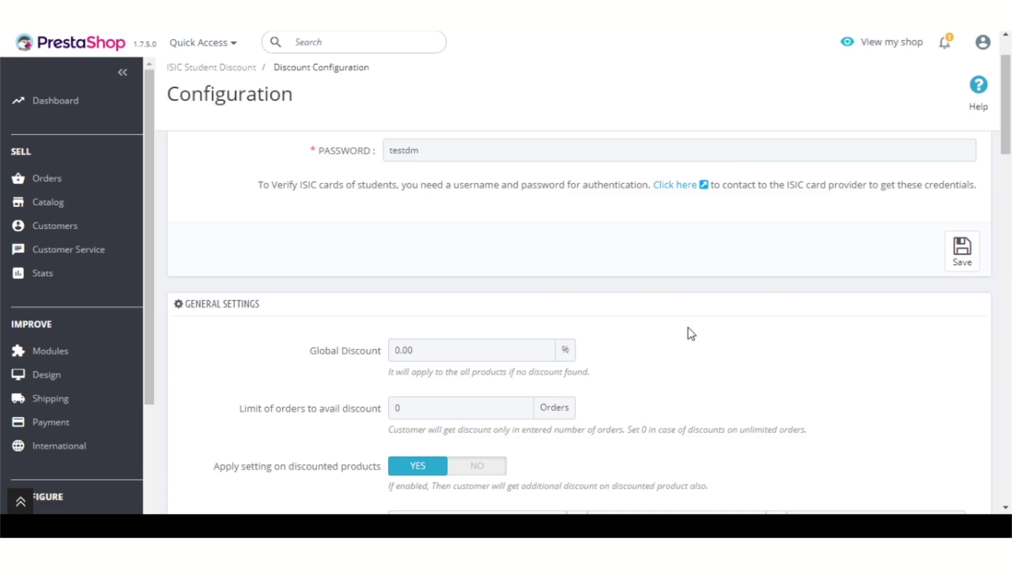
# Step: Set Global Discount to 5 and order limit to 10, keep discounted products at YES, and save
pyautogui.scroll(-3, 690, 334)
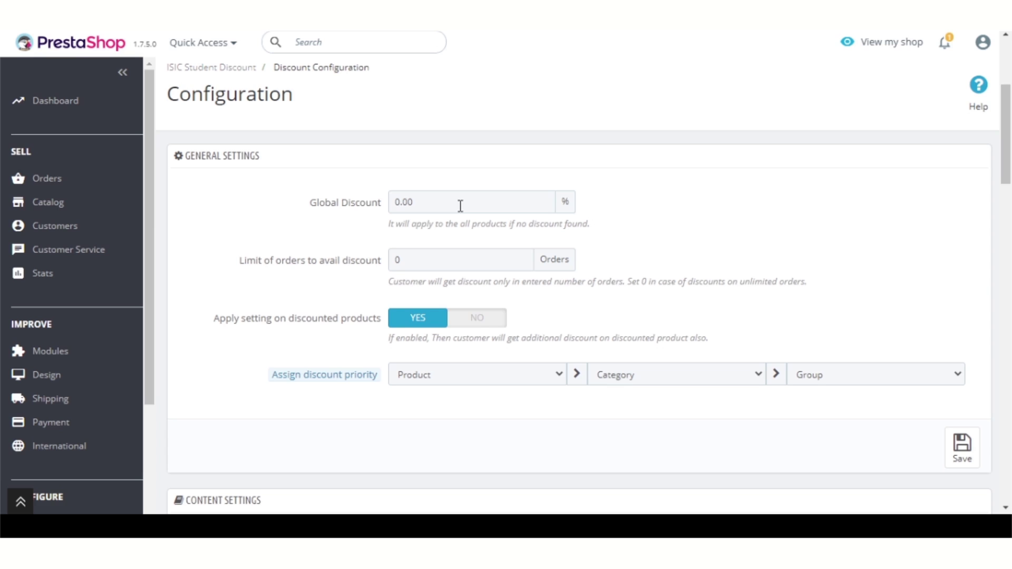
pyautogui.click(461, 206)
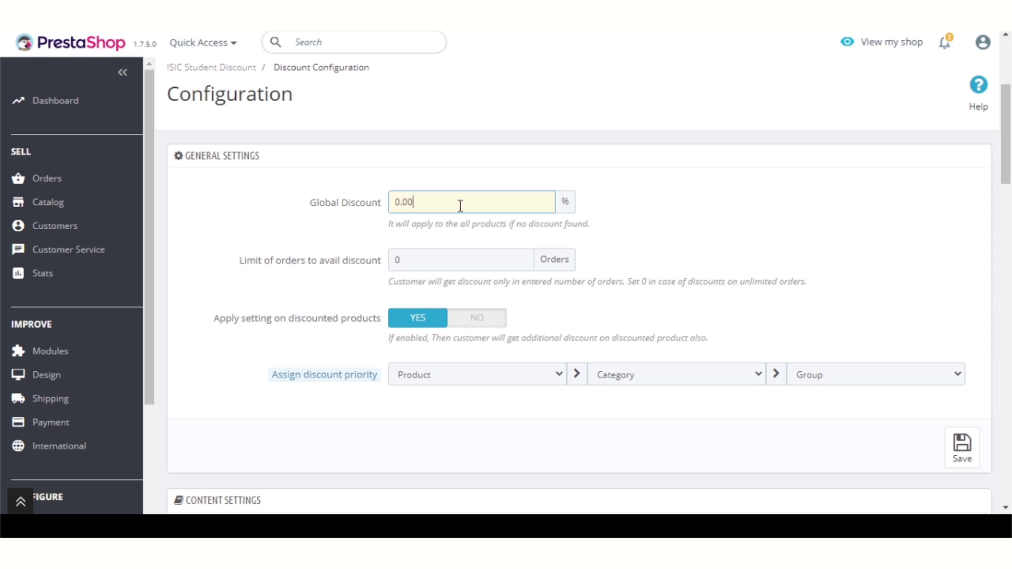
pyautogui.moveTo(453, 205); pyautogui.dragTo(382, 205)
pyautogui.write('5')
pyautogui.click(720, 203)
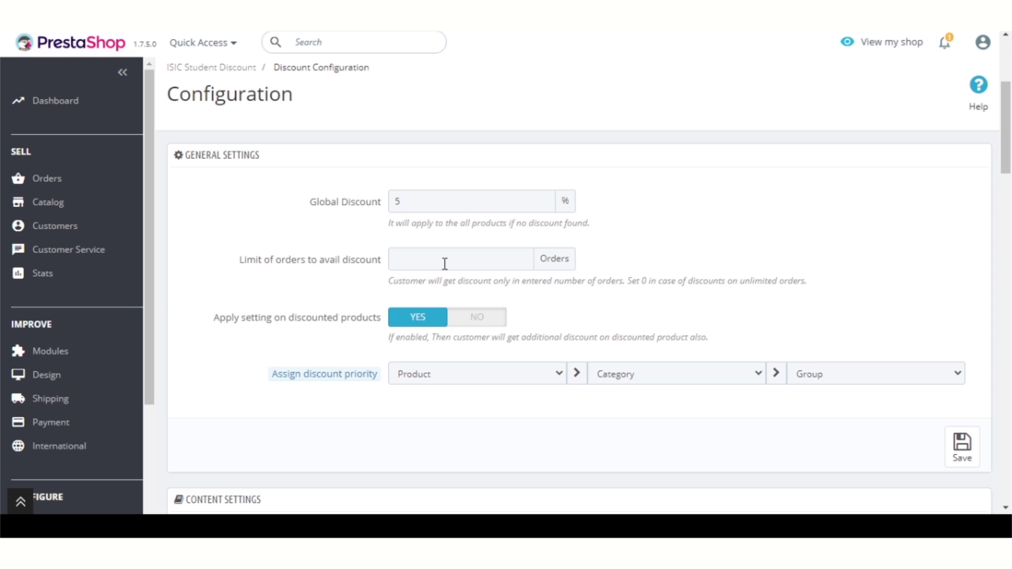
pyautogui.click(445, 264)
pyautogui.write('10')
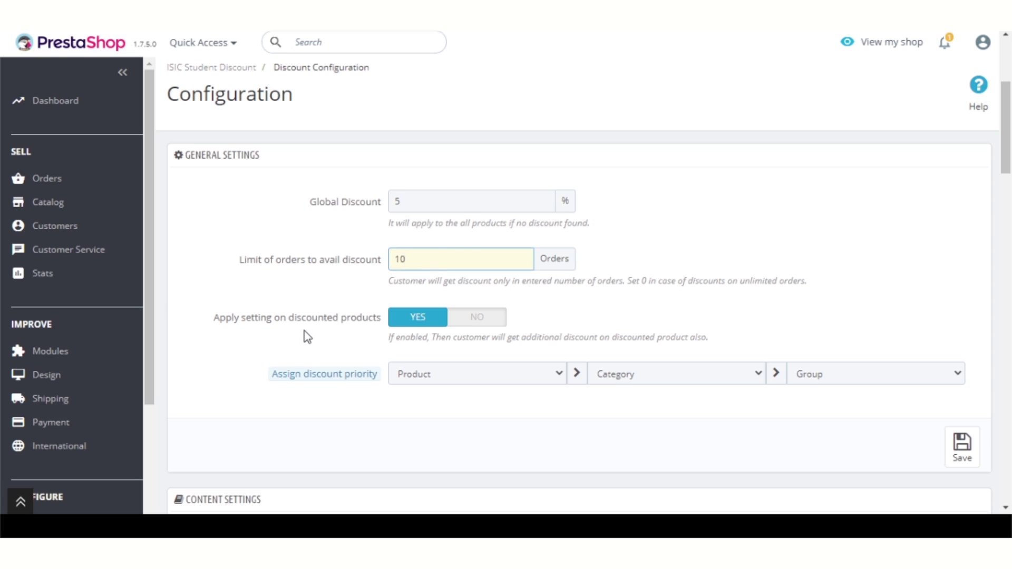
pyautogui.click(405, 321)
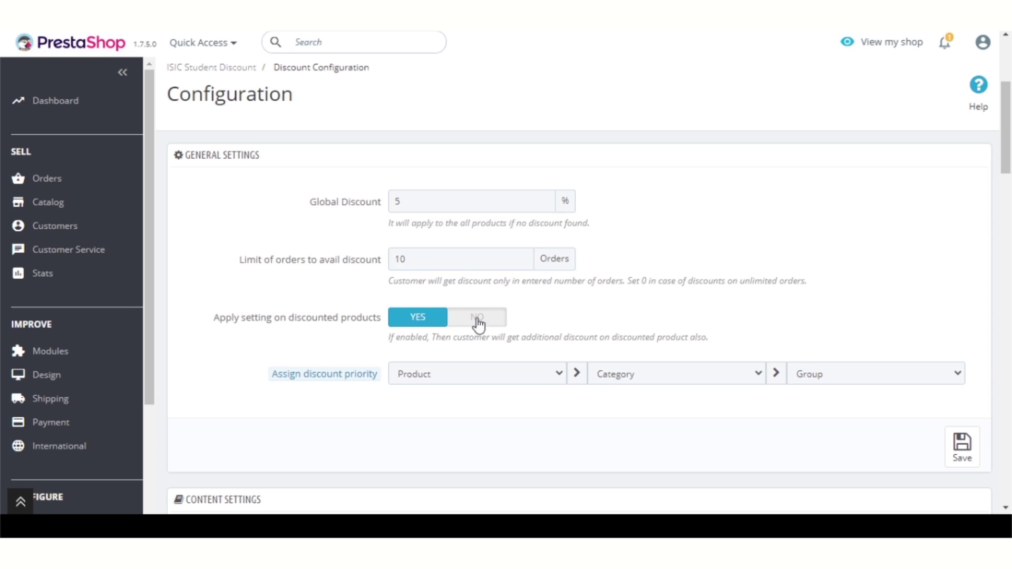
pyautogui.click(479, 319)
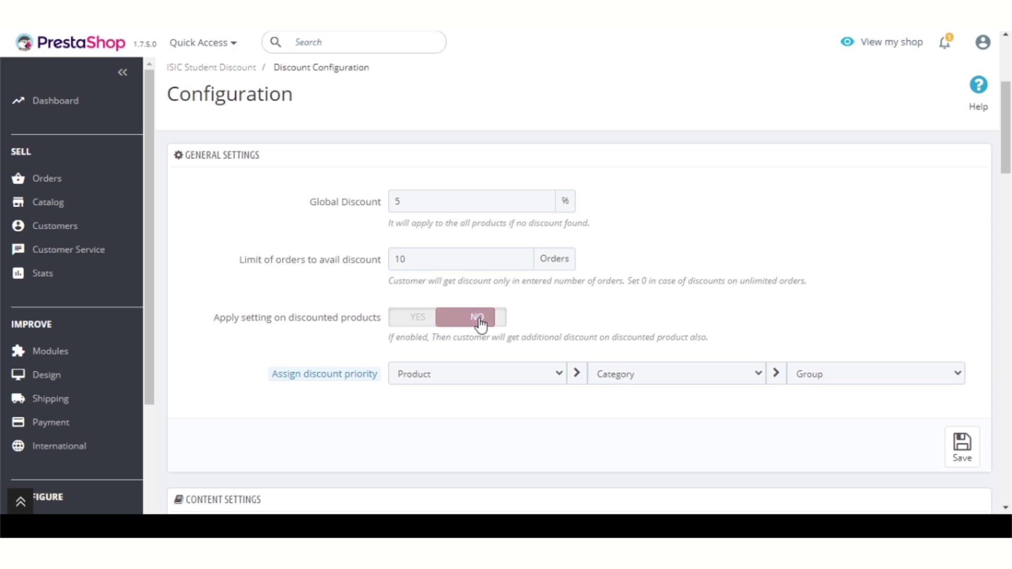
pyautogui.click(418, 322)
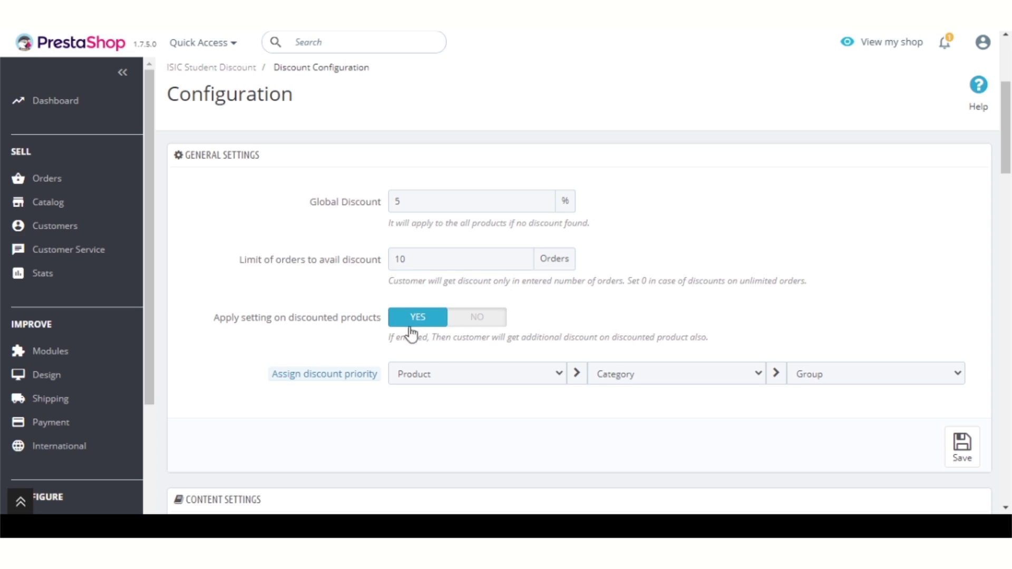
pyautogui.moveTo(371, 375)
pyautogui.click(964, 447)
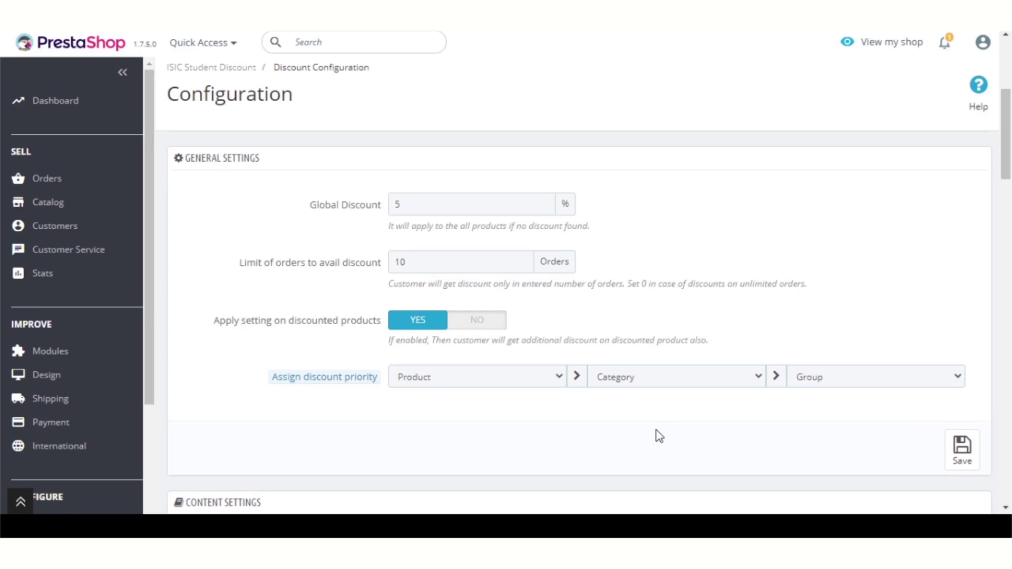
# Step: Enter the product-page message 'ISIC cardholders will get {total_discount} discount on this product.'
pyautogui.scroll(-4, 634, 407)
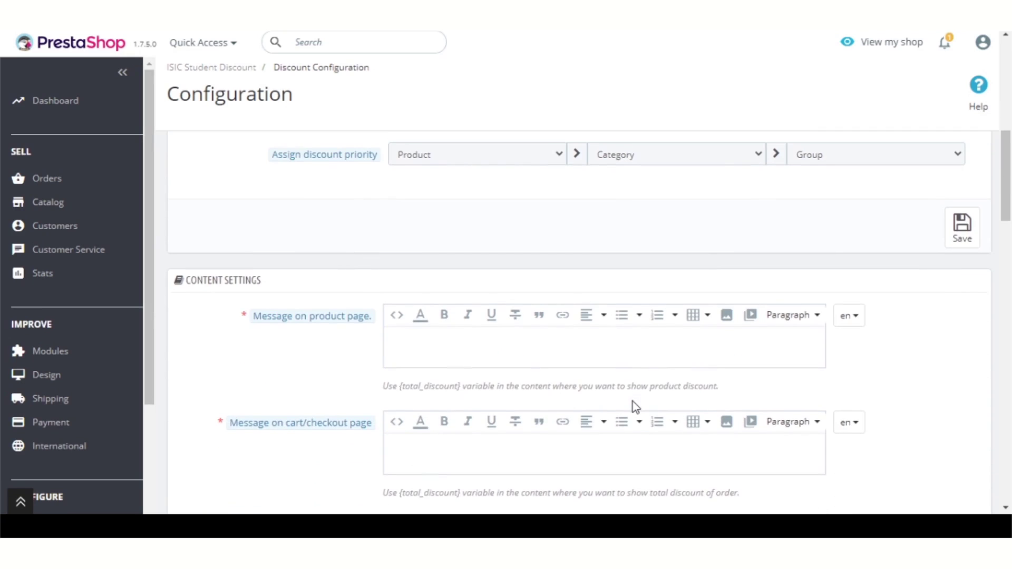
pyautogui.scroll(-2, 286, 387)
pyautogui.moveTo(302, 350)
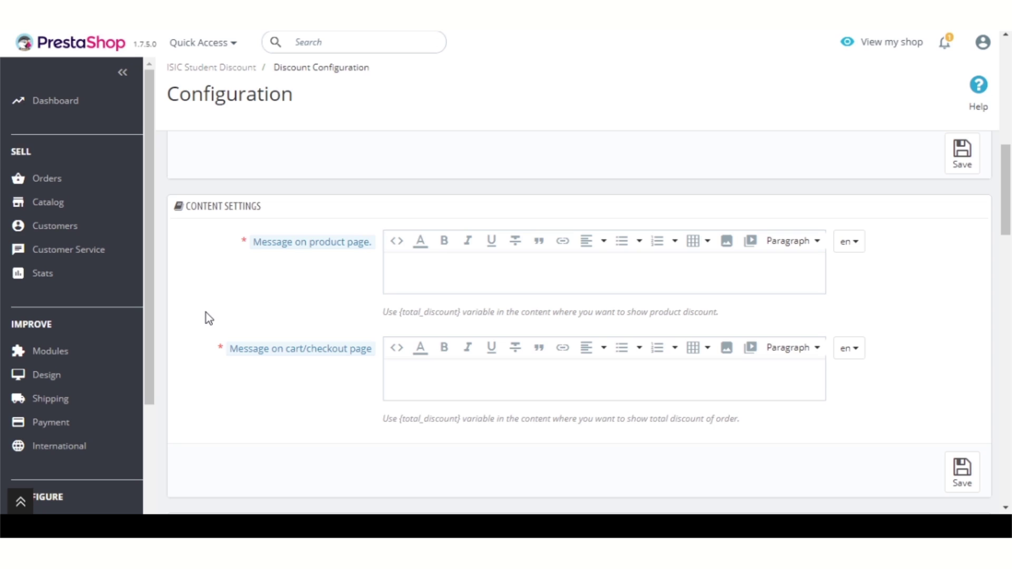
pyautogui.write('ISIC cardholders will ')
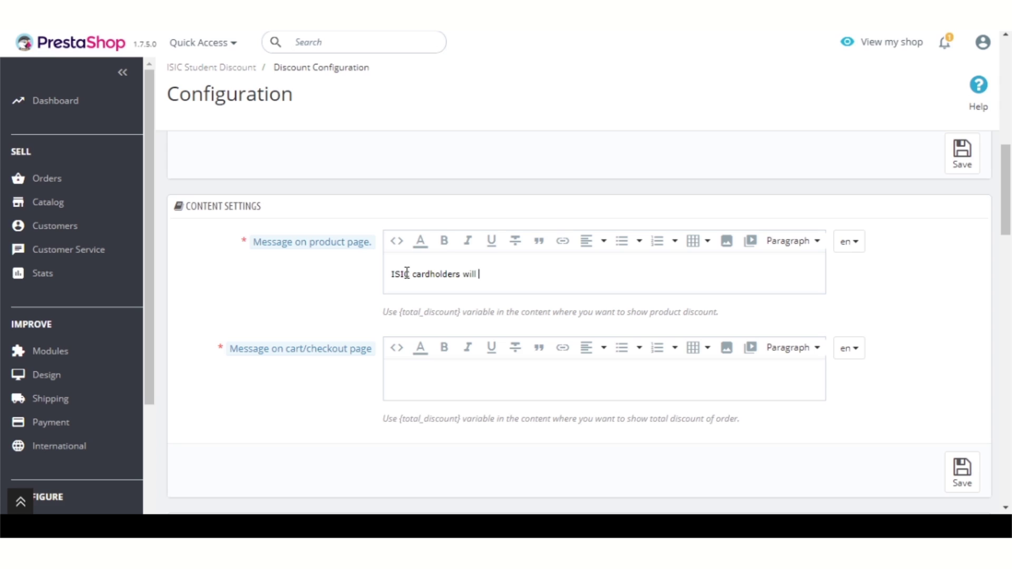
pyautogui.write('get {total_discount}')
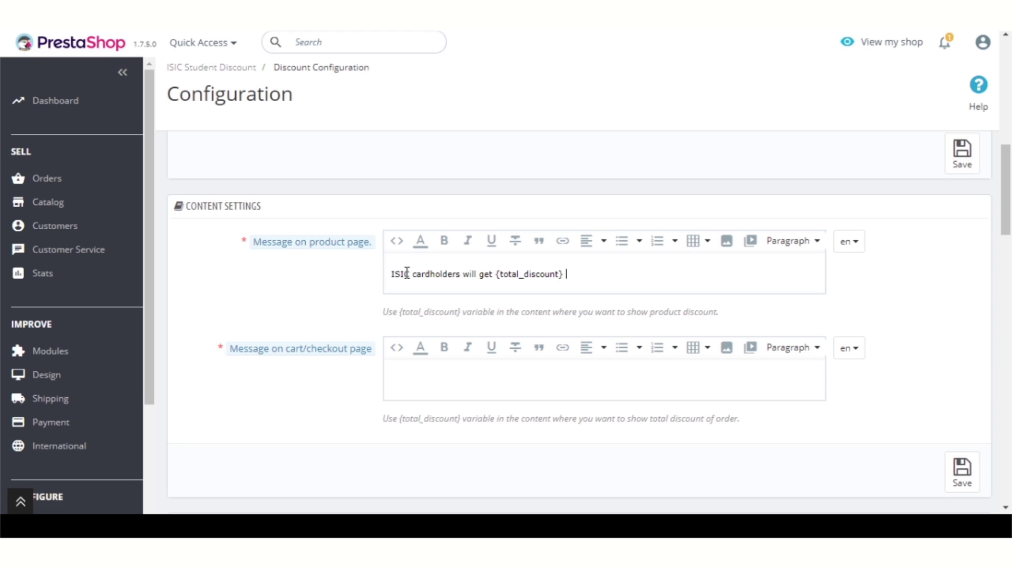
pyautogui.write(' discount on this product.')
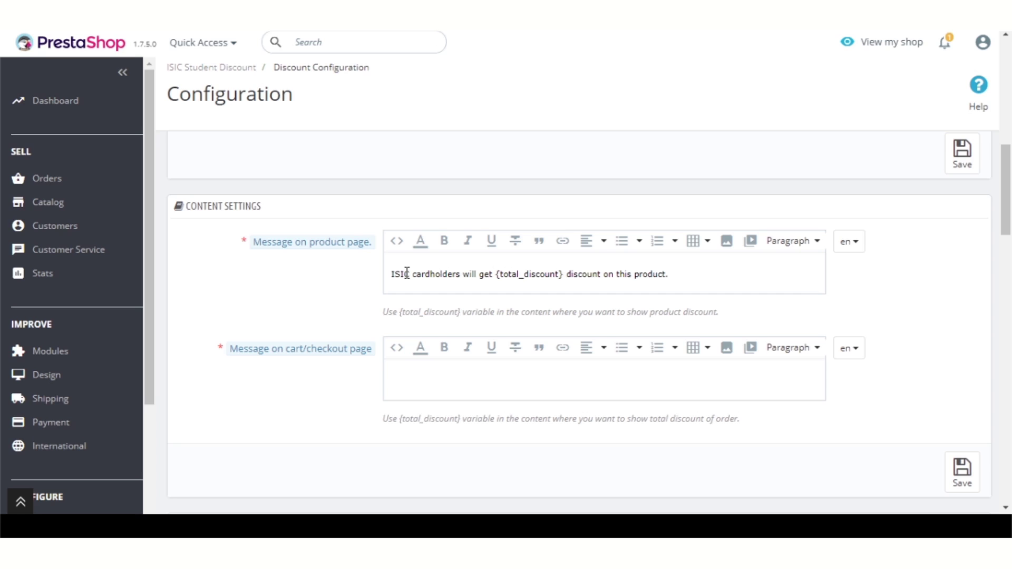
# Step: Enter the cart message 'You are getting {total_discount} discount on this order by ISIC card.' and save
pyautogui.press('Tab')
pyautogui.write('You are getting {total_')
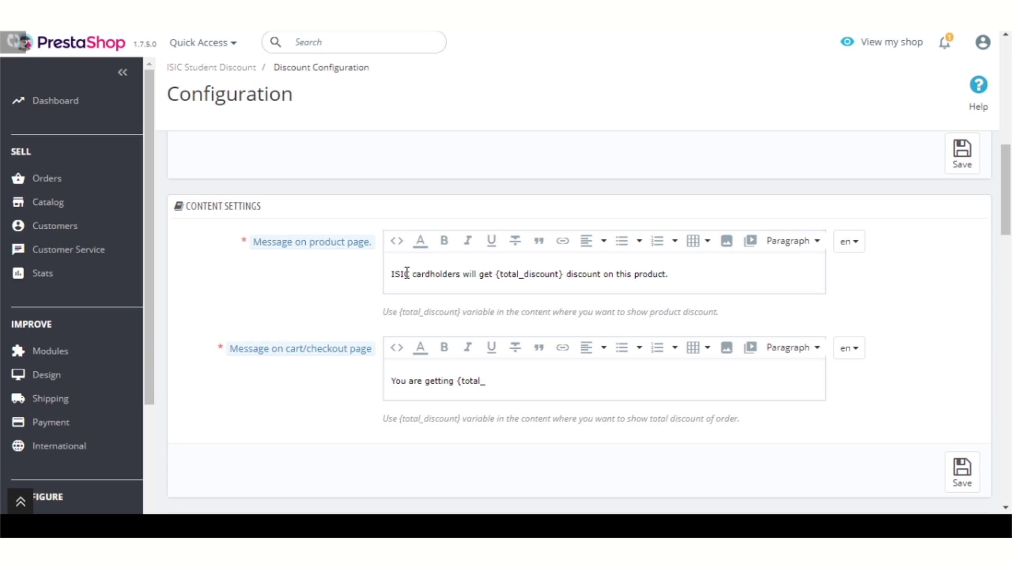
pyautogui.write('discount')
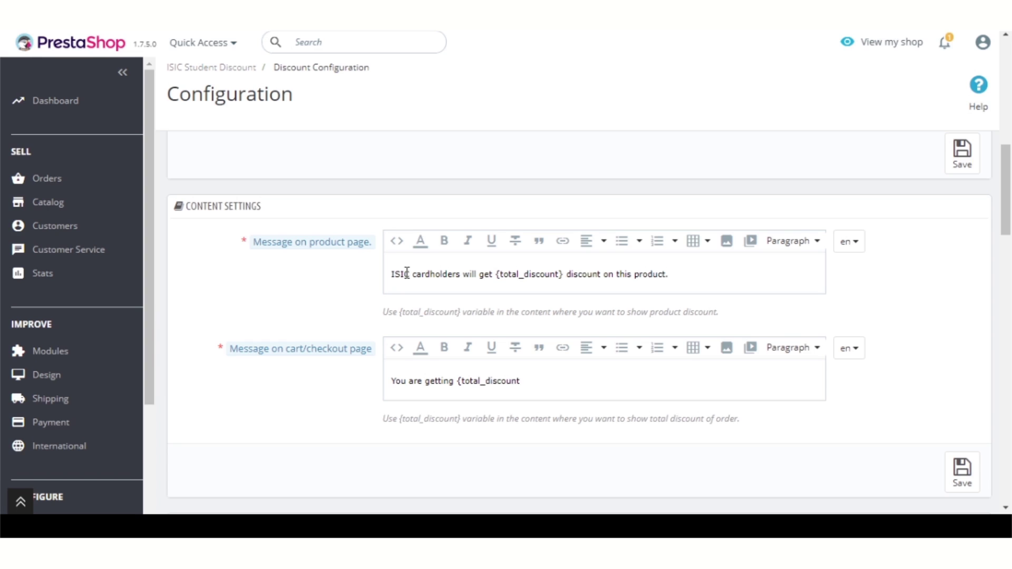
pyautogui.write('} discount on this order by ISIC card.')
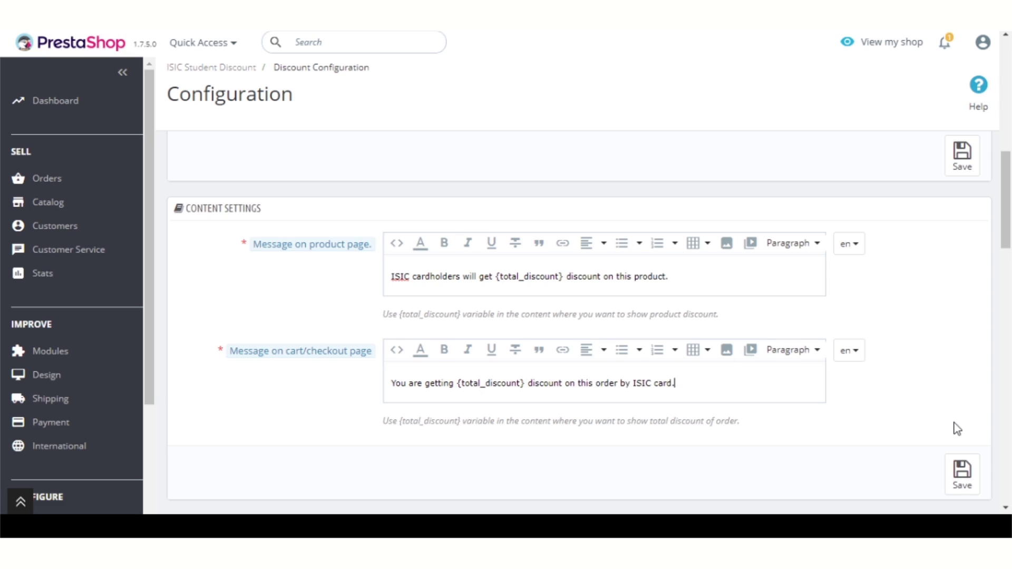
pyautogui.moveTo(496, 277); pyautogui.dragTo(566, 276)
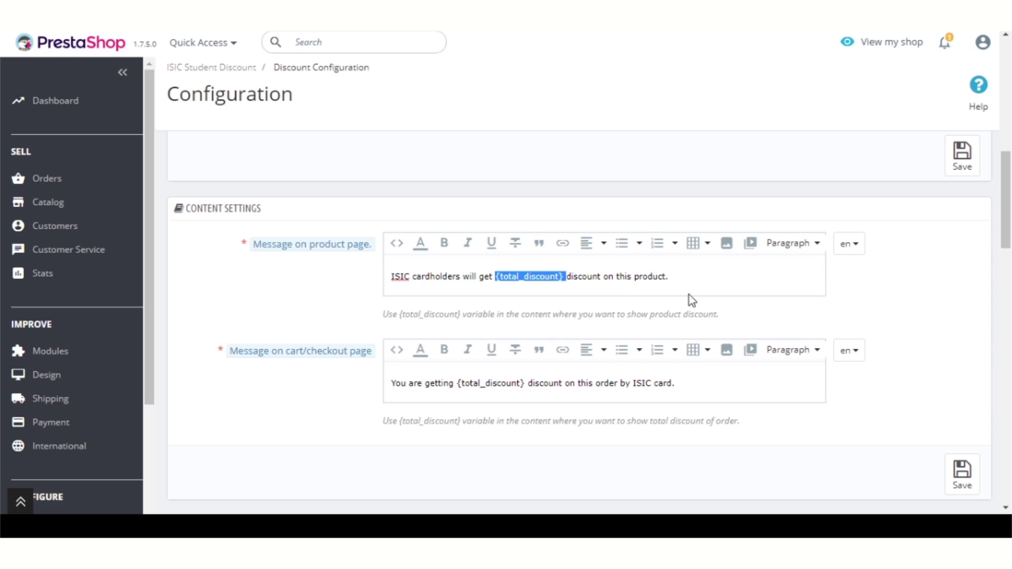
pyautogui.click(694, 282)
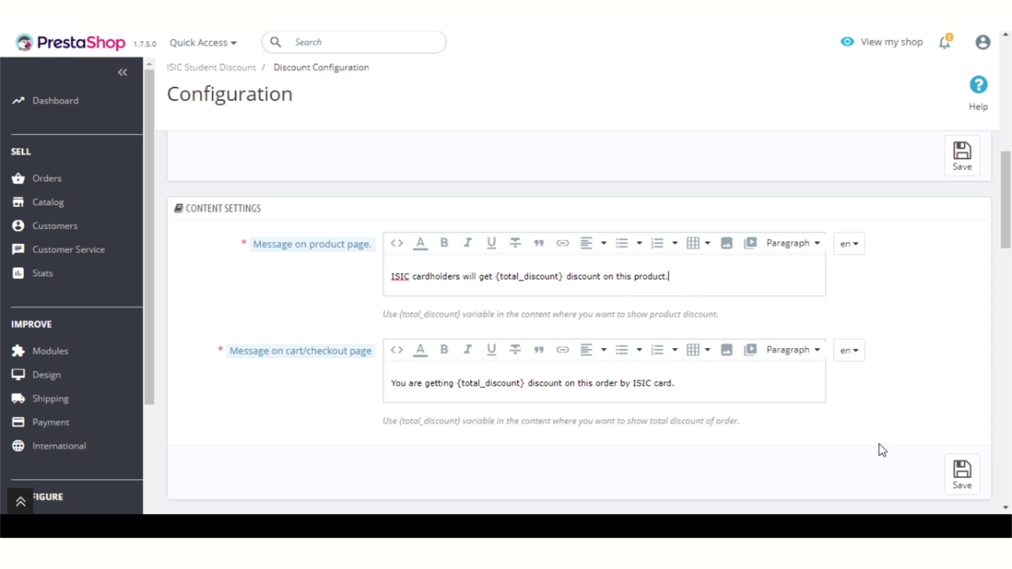
pyautogui.click(961, 471)
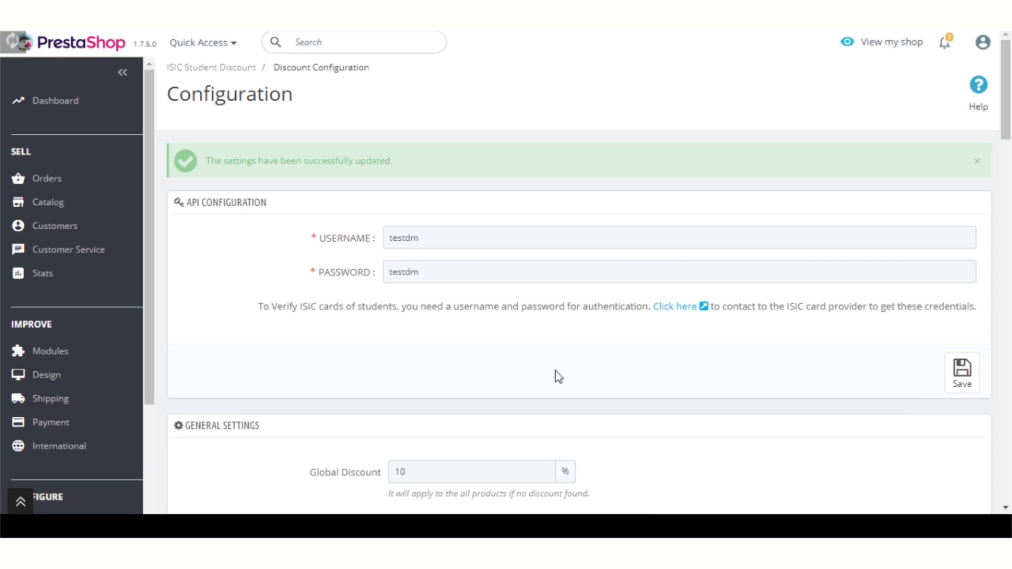
pyautogui.scroll(-4, 473, 352)
pyautogui.scroll(-7, 472, 352)
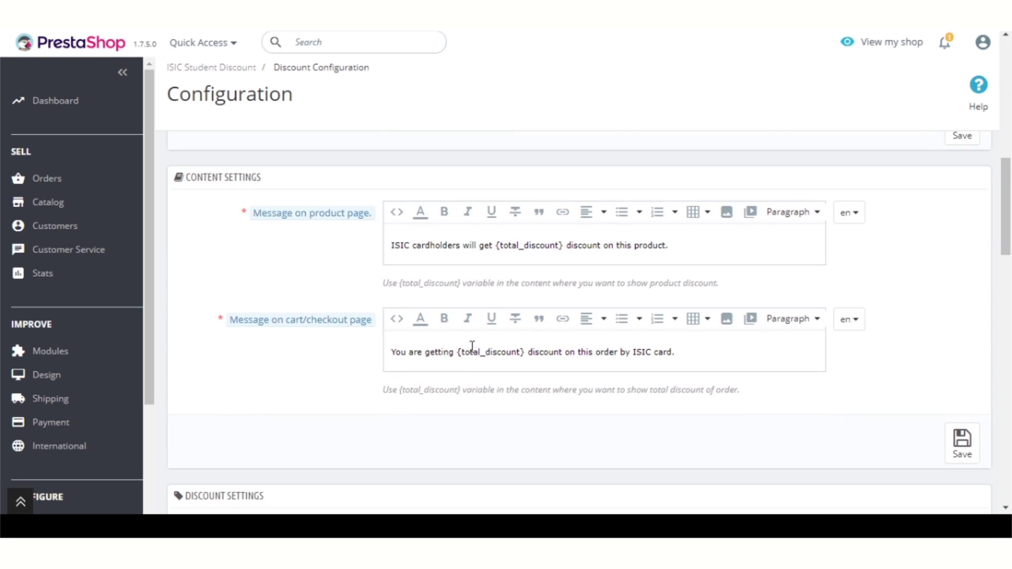
pyautogui.scroll(-3, 473, 349)
pyautogui.scroll(-1, 468, 352)
pyautogui.scroll(-4, 467, 347)
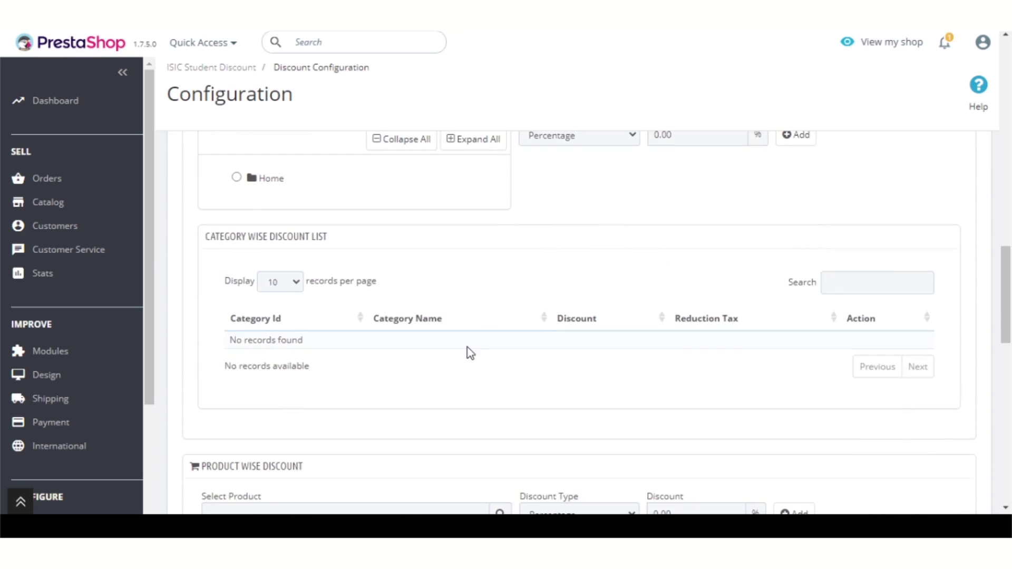
pyautogui.scroll(-10, 467, 347)
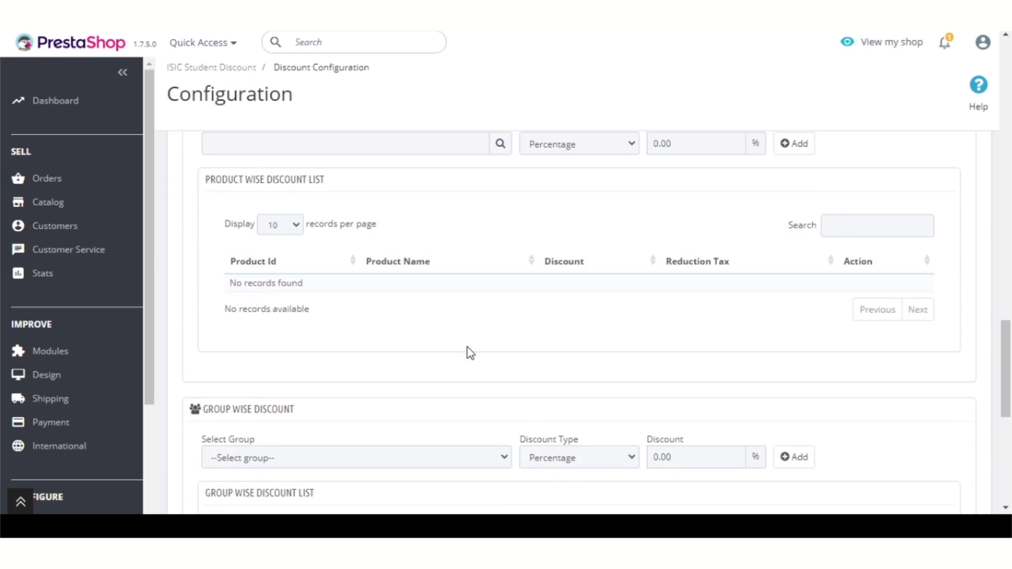
pyautogui.scroll(14, 467, 347)
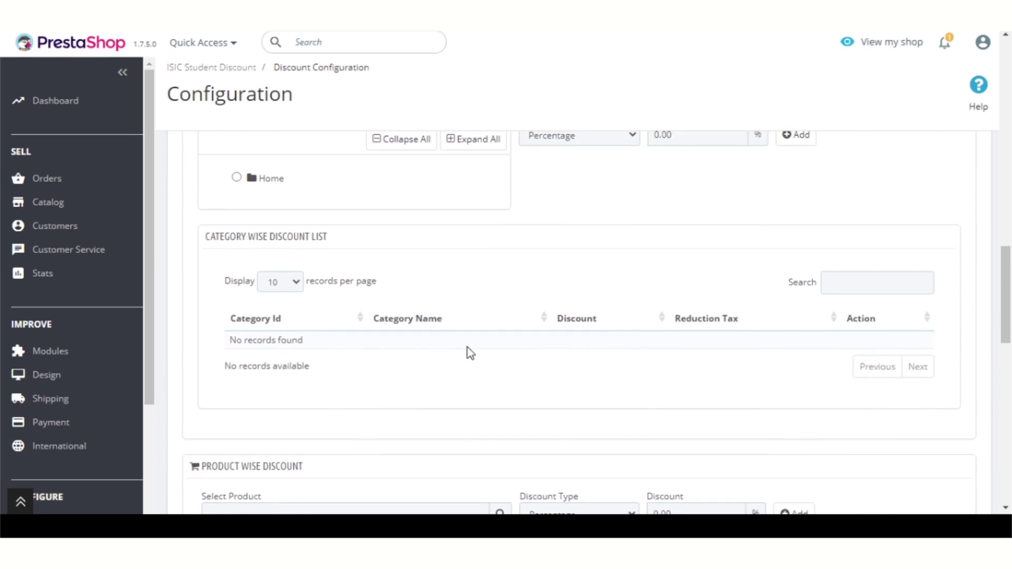
pyautogui.moveTo(323, 240); pyautogui.dragTo(219, 243)
pyautogui.scroll(-1, 409, 263)
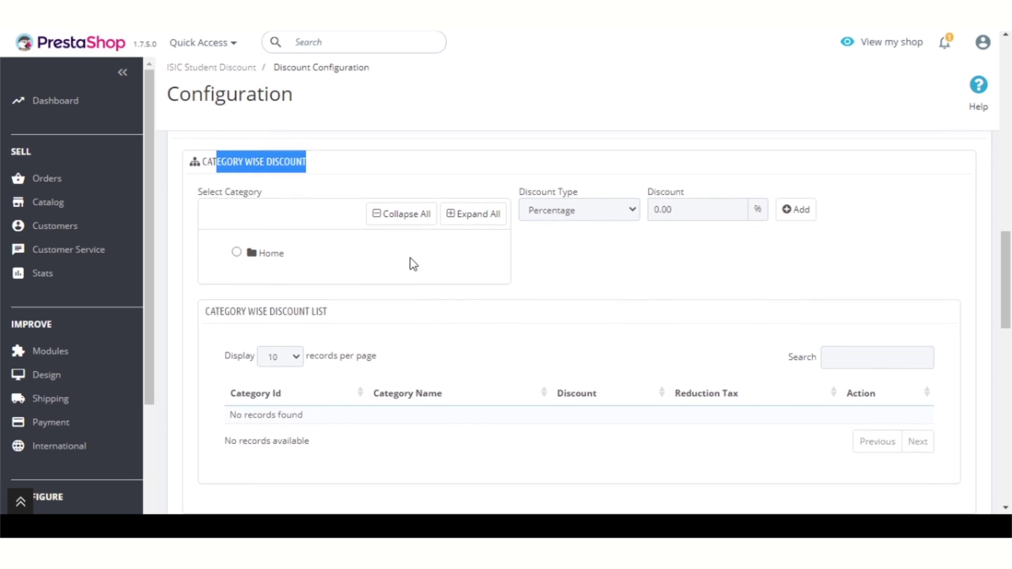
pyautogui.scroll(-4, 375, 304)
pyautogui.moveTo(302, 244); pyautogui.dragTo(202, 247)
pyautogui.scroll(-4, 369, 258)
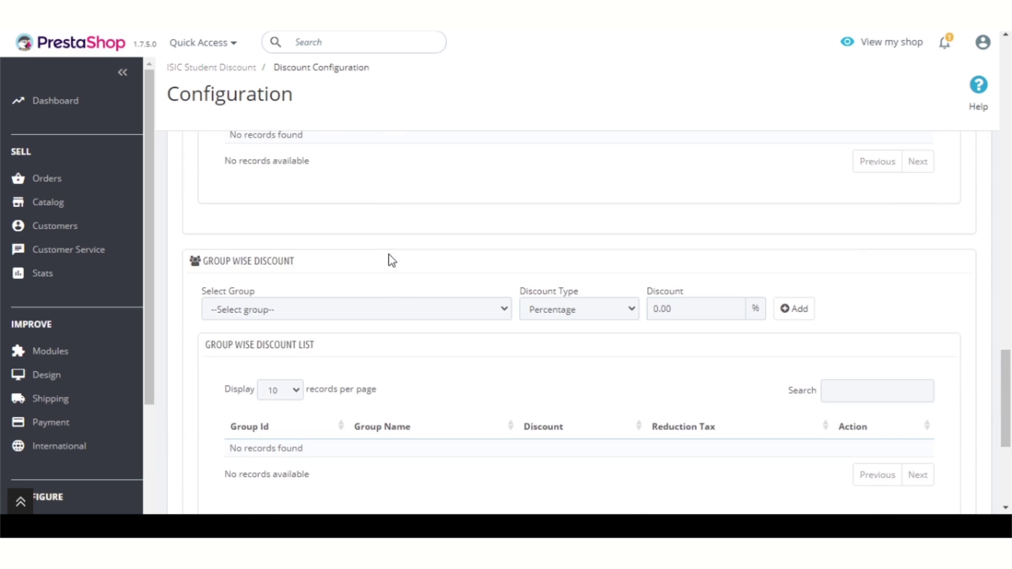
pyautogui.moveTo(325, 271); pyautogui.dragTo(209, 261)
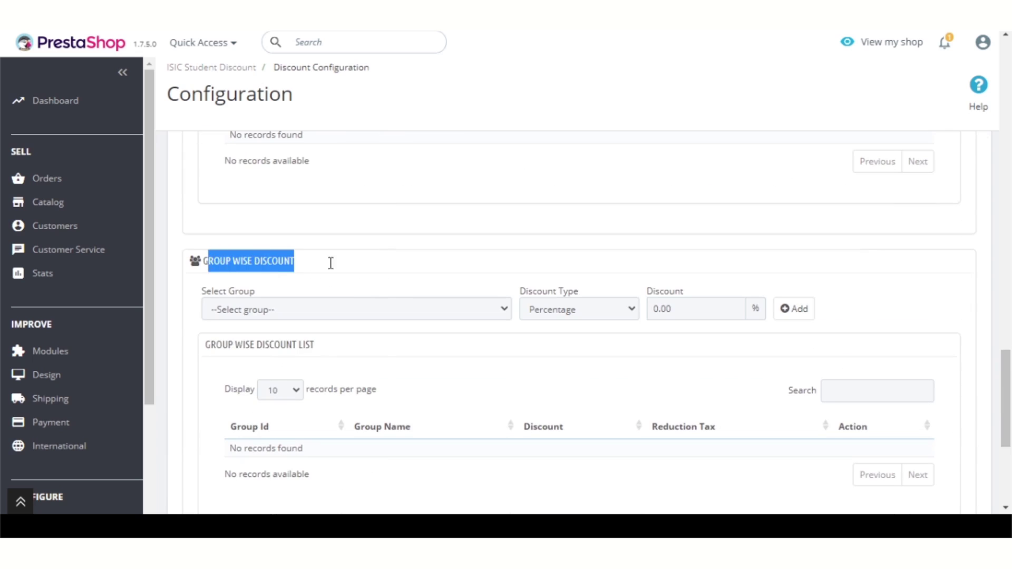
pyautogui.click(425, 261)
pyautogui.scroll(6, 425, 262)
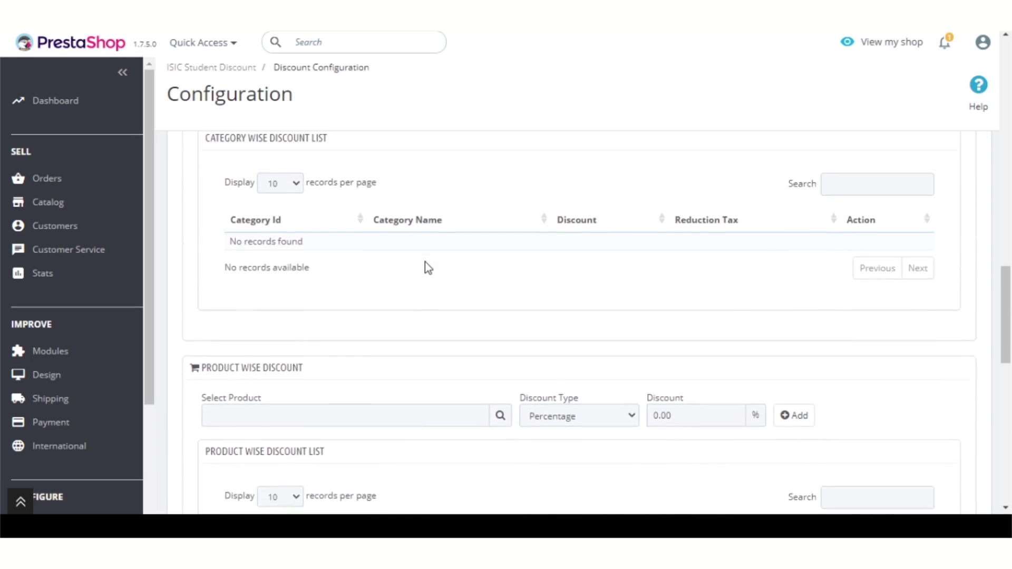
pyautogui.scroll(1, 425, 261)
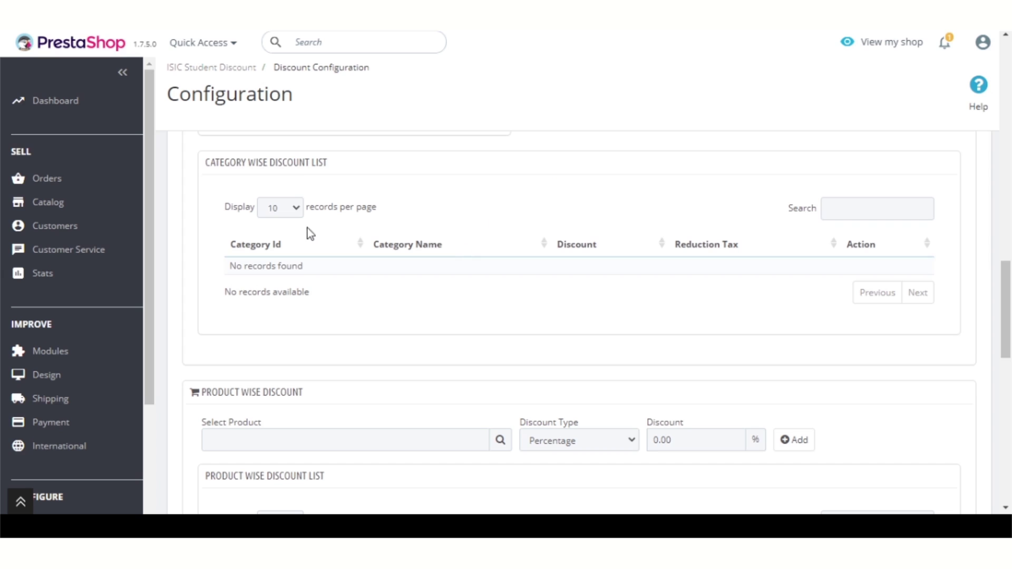
pyautogui.scroll(3, 674, 232)
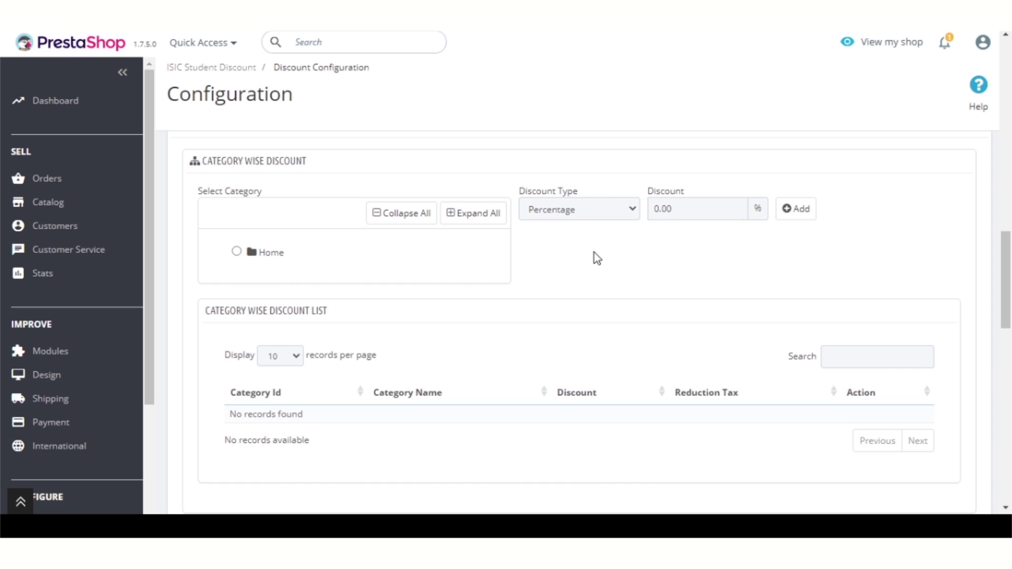
# Step: Add a 10 percent category discount for Women under Home in the category-wise list
pyautogui.click(261, 254)
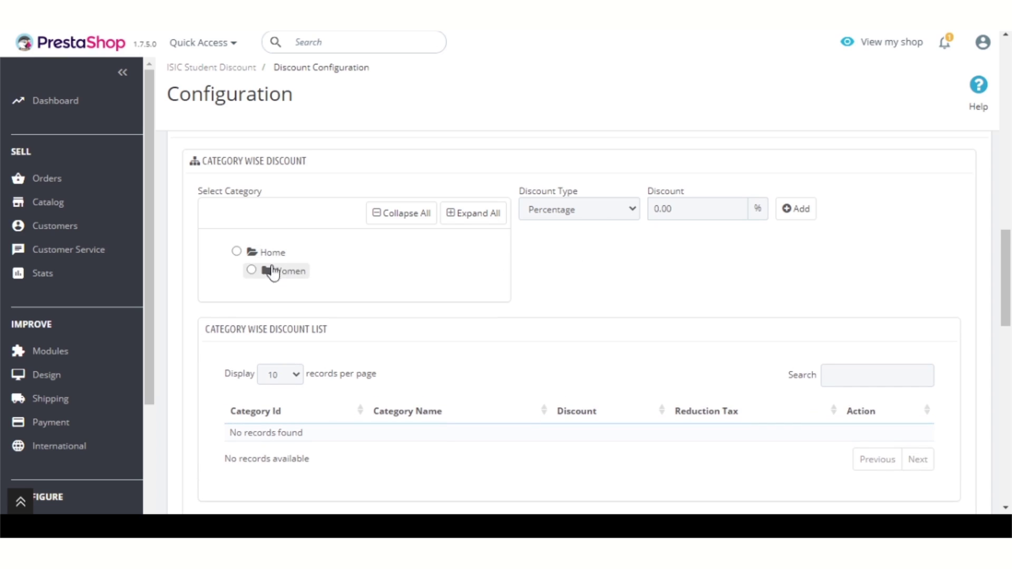
pyautogui.click(267, 271)
pyautogui.click(236, 252)
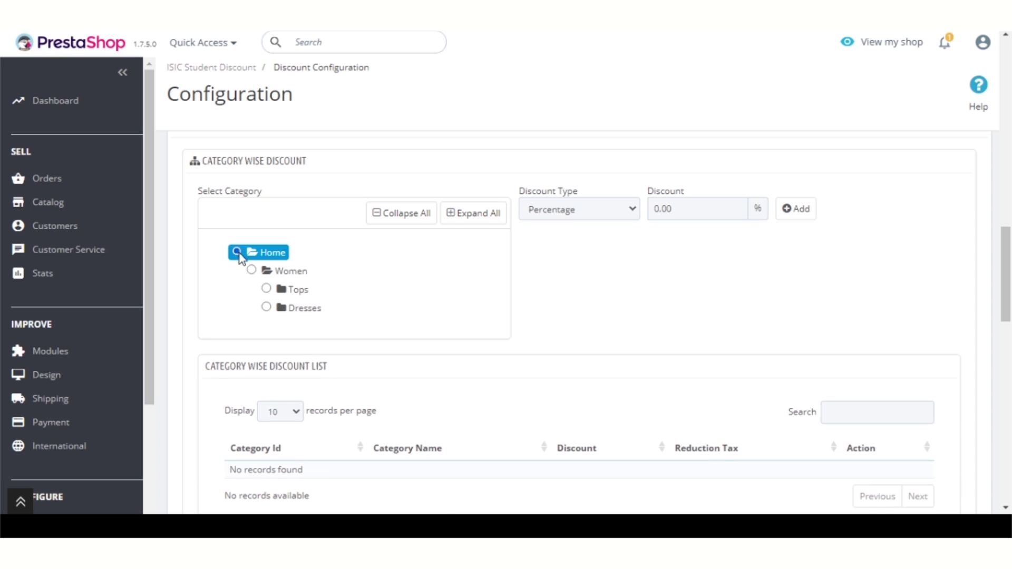
pyautogui.click(252, 271)
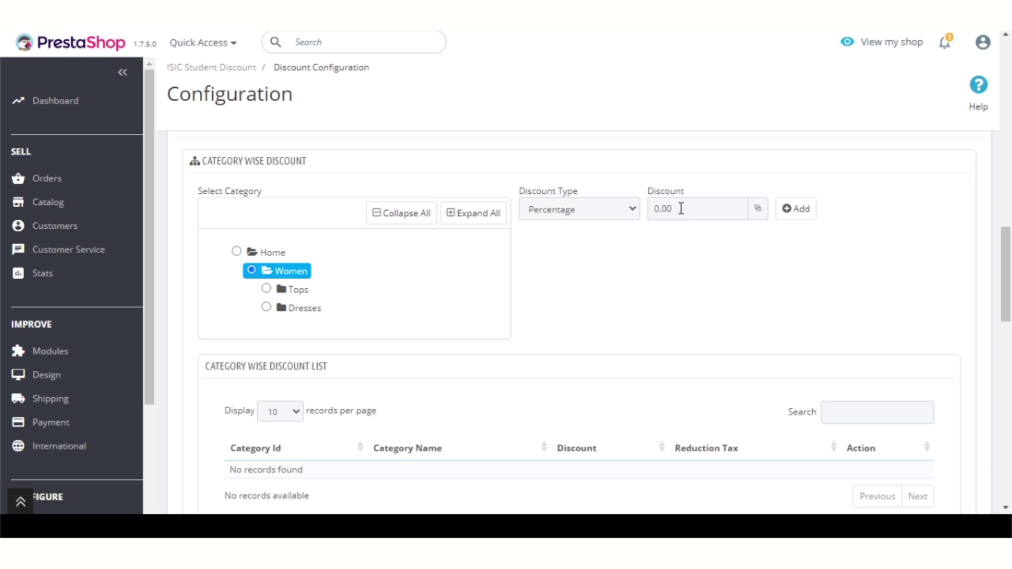
pyautogui.moveTo(681, 209); pyautogui.dragTo(651, 209)
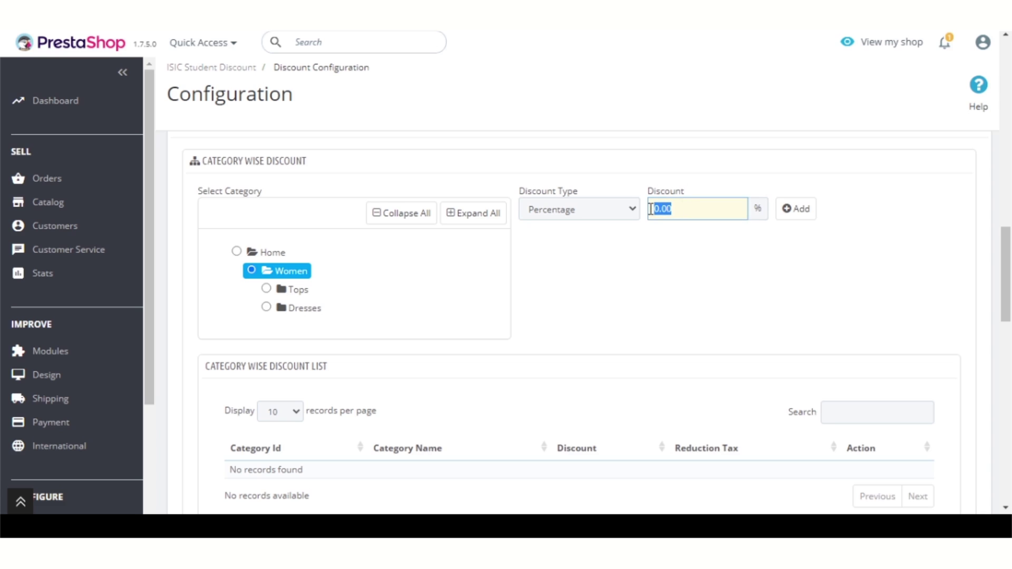
pyautogui.write('10')
pyautogui.click(621, 213)
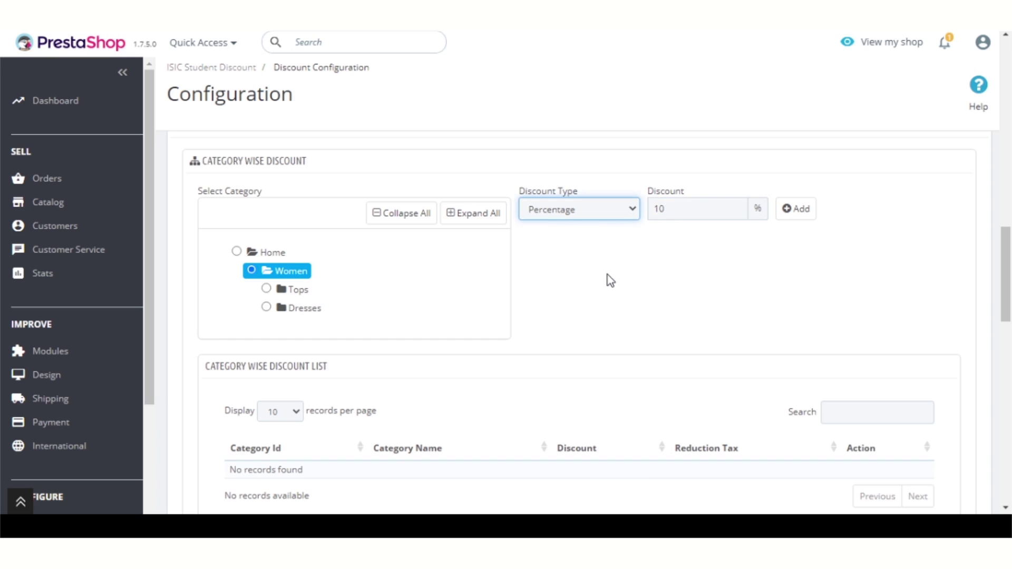
pyautogui.click(803, 216)
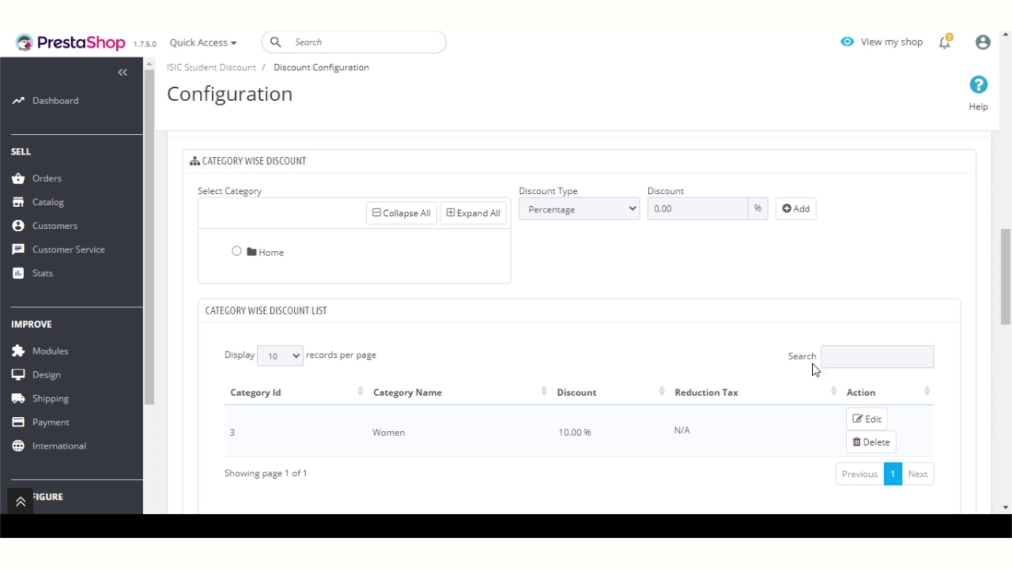
# Step: Edit the Women row, confirm category, Percentage type and 10.00 value, and save it
pyautogui.click(881, 419)
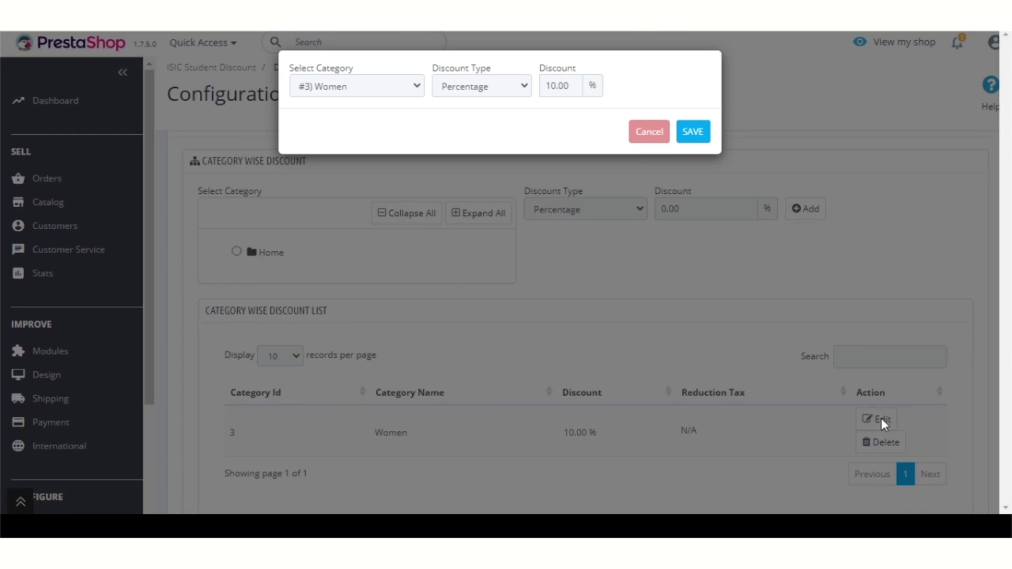
pyautogui.click(379, 91)
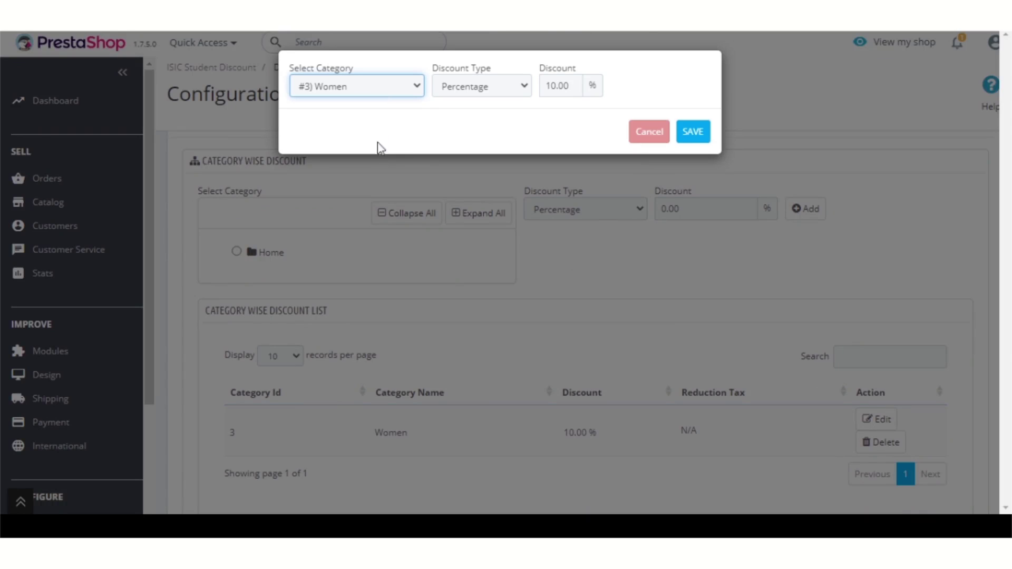
pyautogui.click(463, 80)
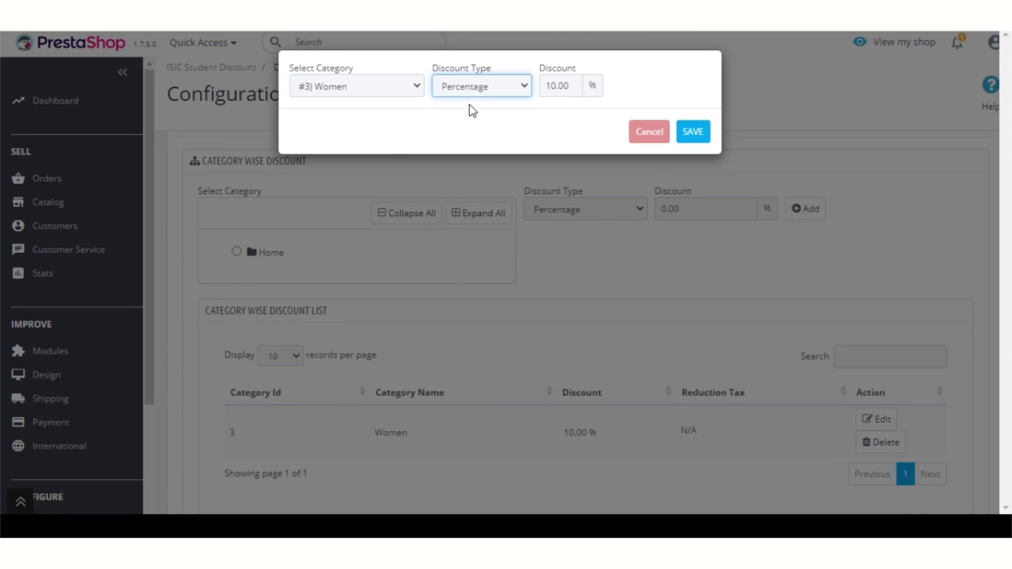
pyautogui.click(573, 84)
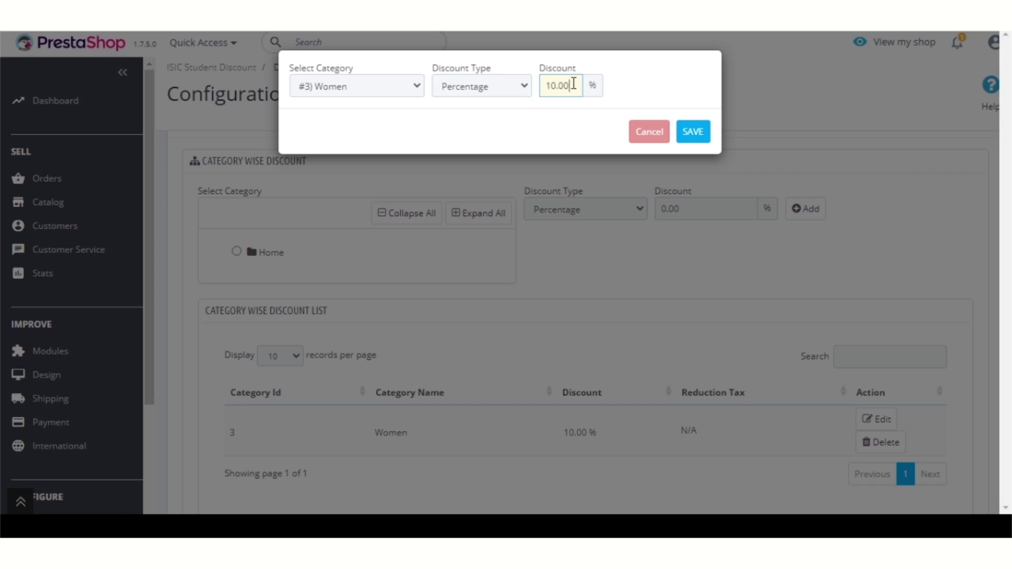
pyautogui.click(699, 137)
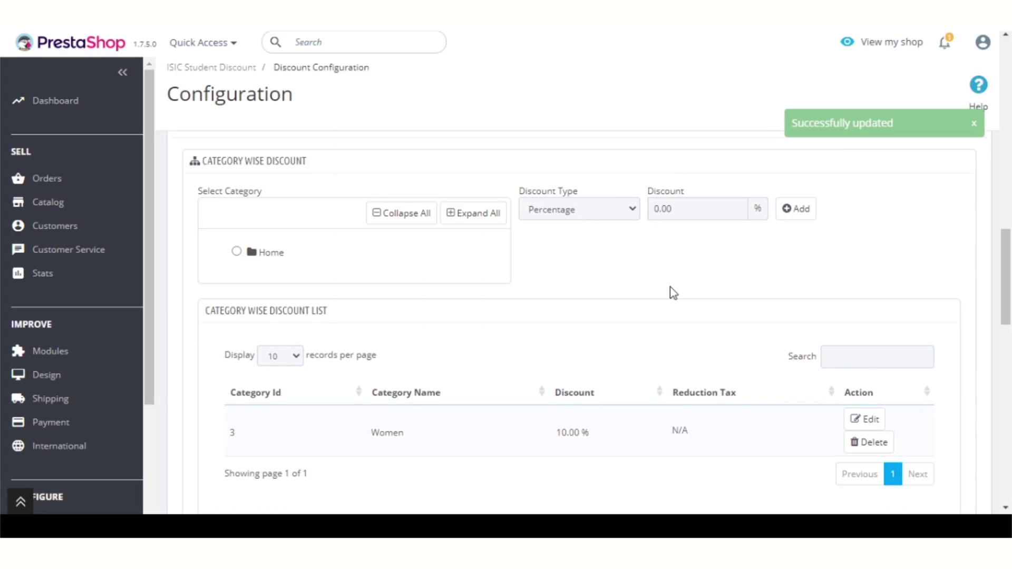
# Step: Search 'printed', pick #4 Printed Dress, and add it with a 15 discount
pyautogui.scroll(-2, 672, 292)
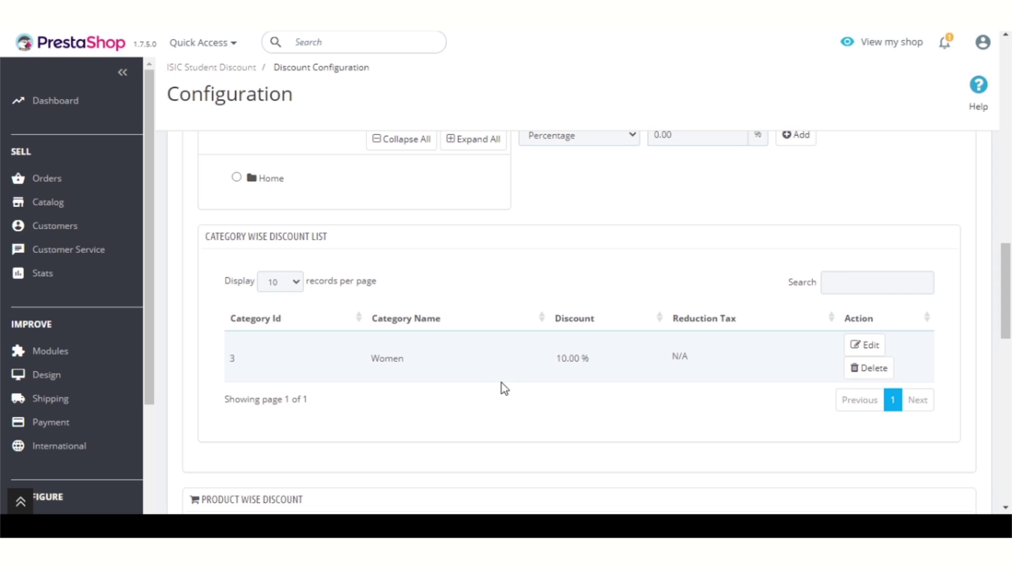
pyautogui.scroll(-3, 489, 383)
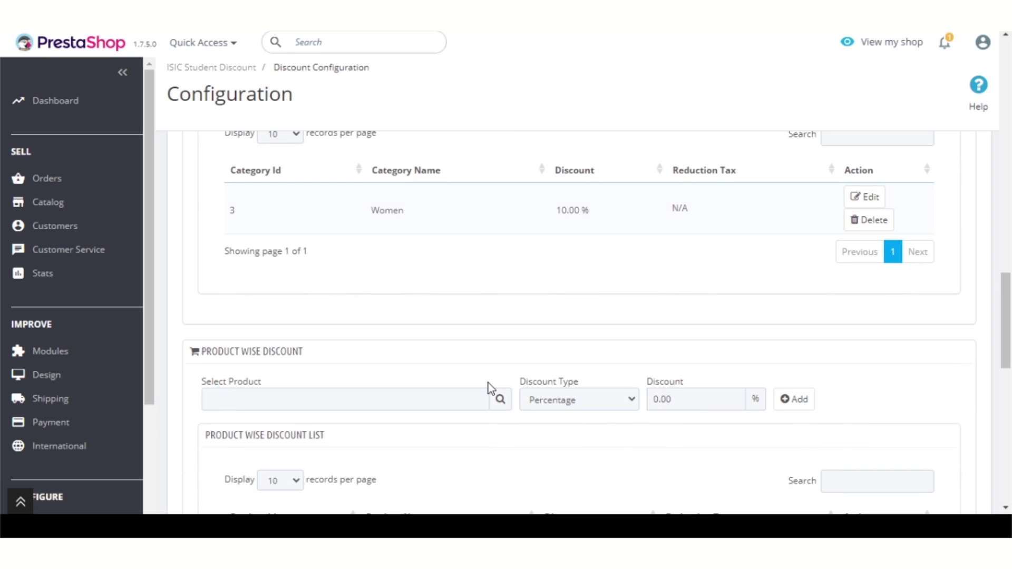
pyautogui.scroll(-3, 489, 383)
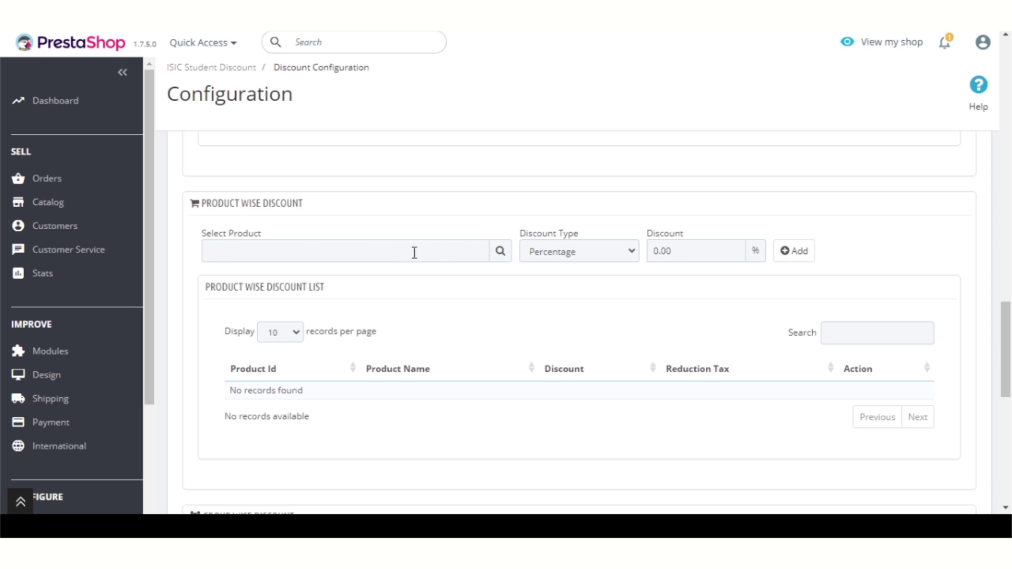
pyautogui.click(345, 253)
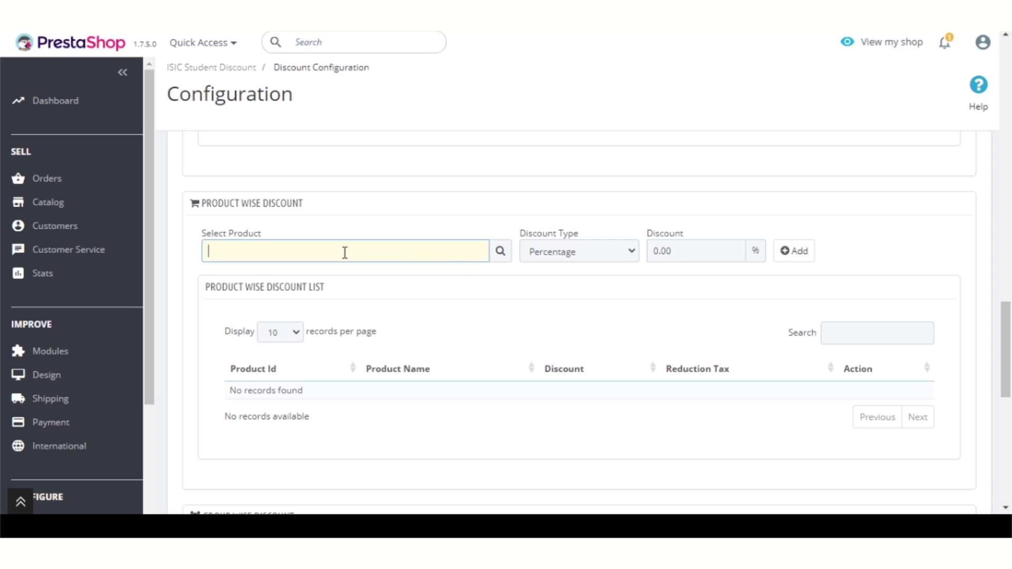
pyautogui.write('printed')
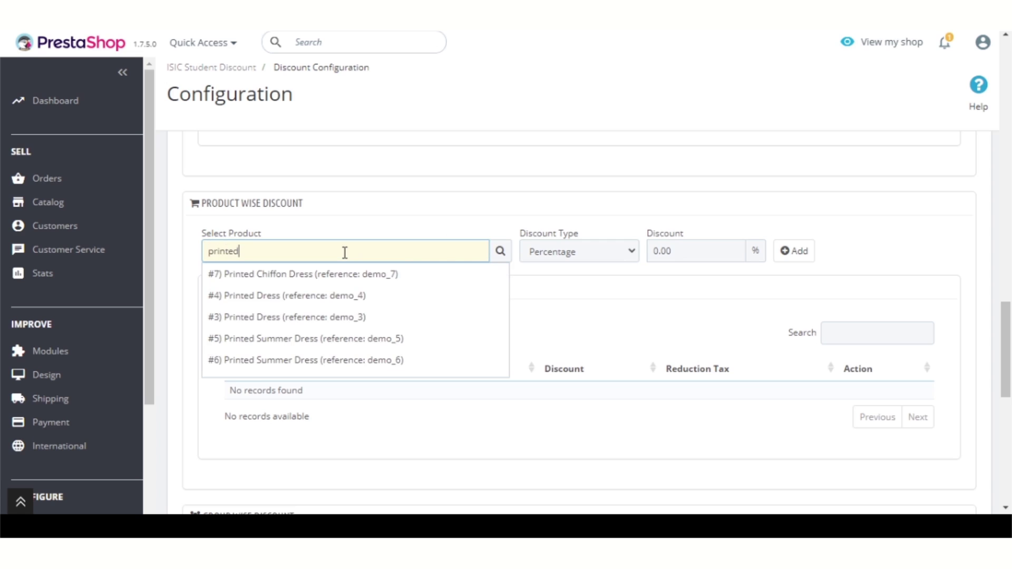
pyautogui.click(315, 298)
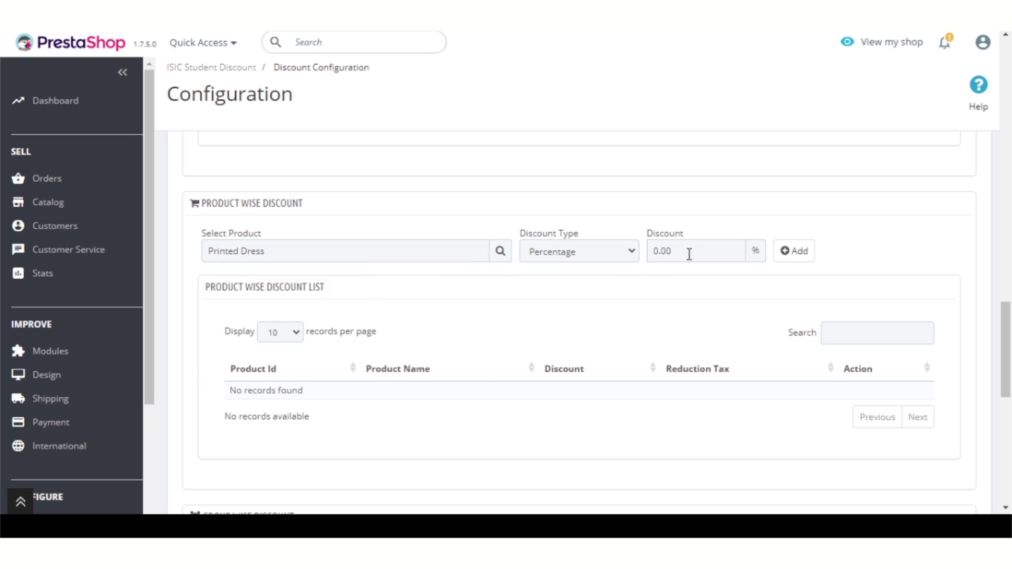
pyautogui.moveTo(688, 252); pyautogui.dragTo(644, 256)
pyautogui.write('15')
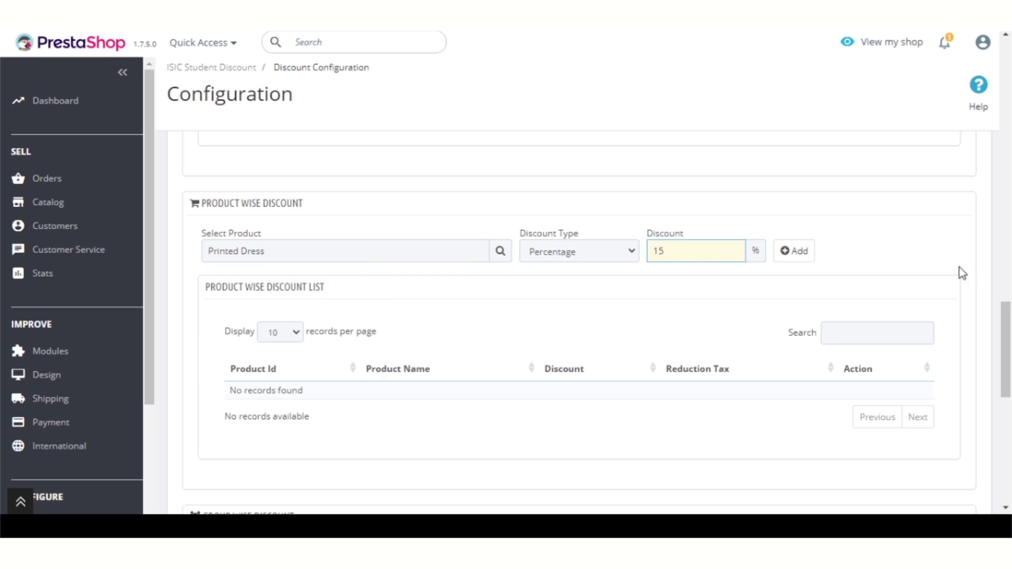
pyautogui.click(803, 258)
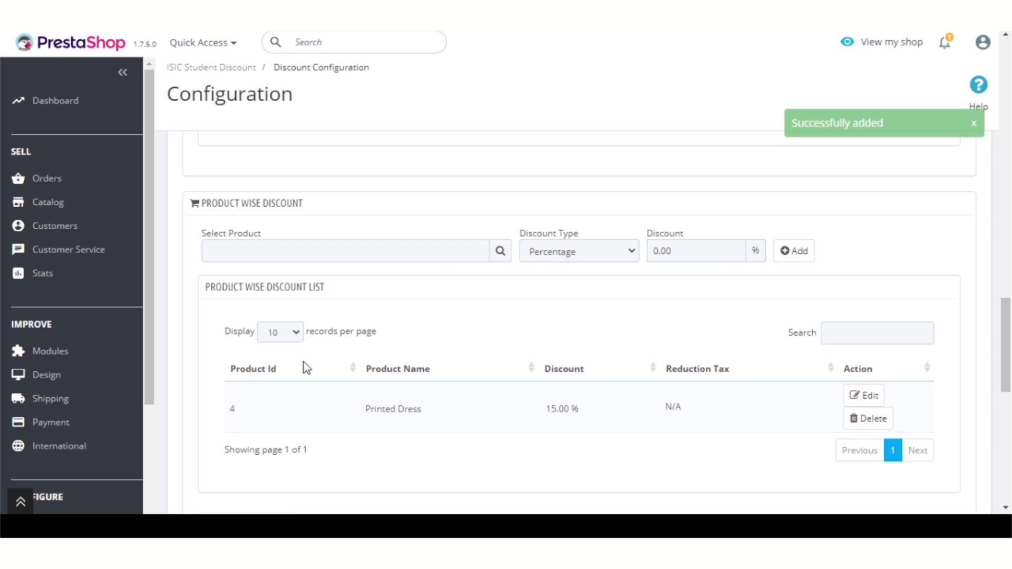
# Step: Choose #1 Visitor in Group Wise Discount and add it with a 5 discount
pyautogui.scroll(-1, 440, 389)
pyautogui.scroll(-6, 441, 389)
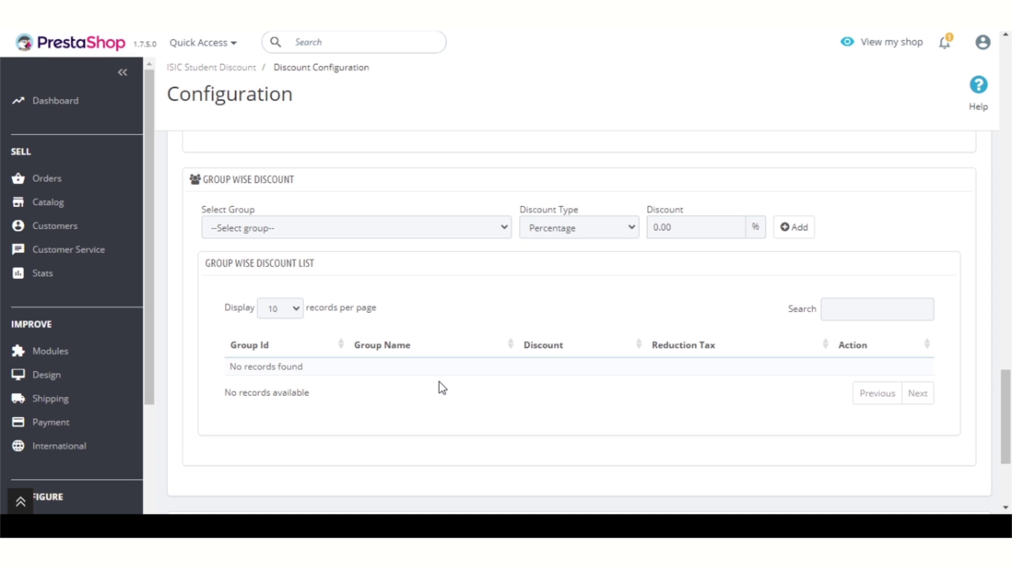
pyautogui.click(384, 231)
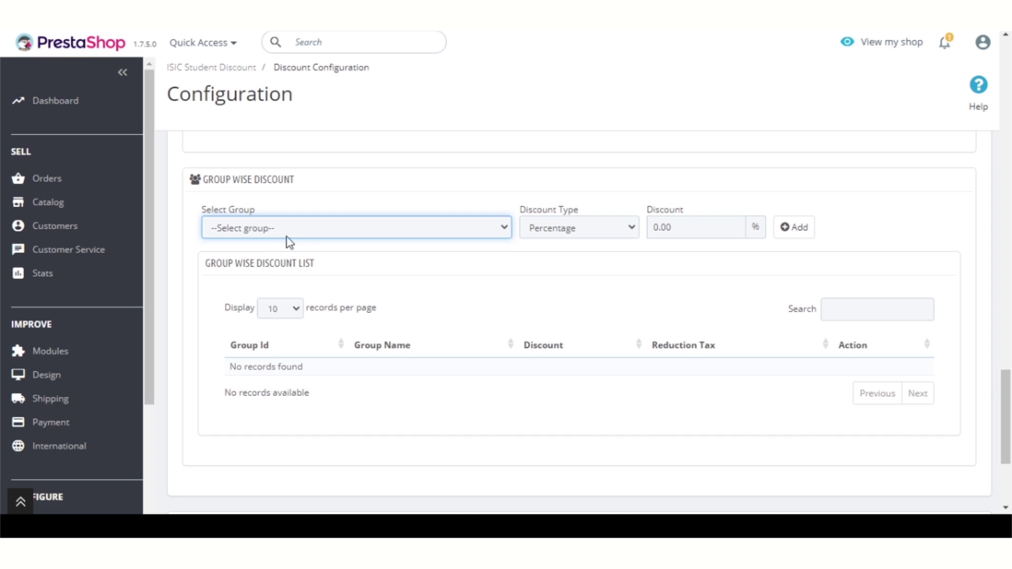
pyautogui.click(271, 261)
pyautogui.moveTo(705, 225); pyautogui.dragTo(643, 232)
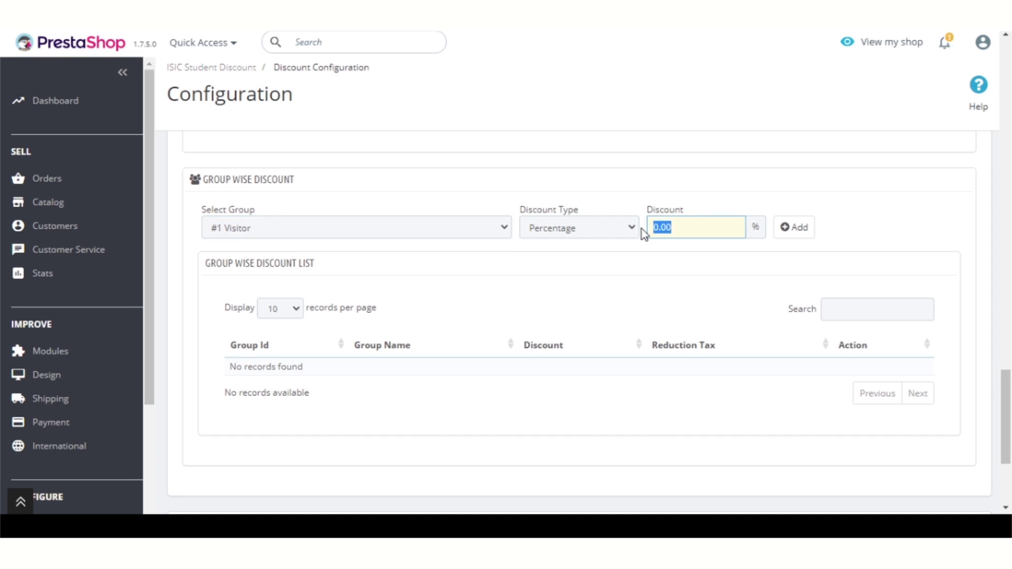
pyautogui.click(807, 233)
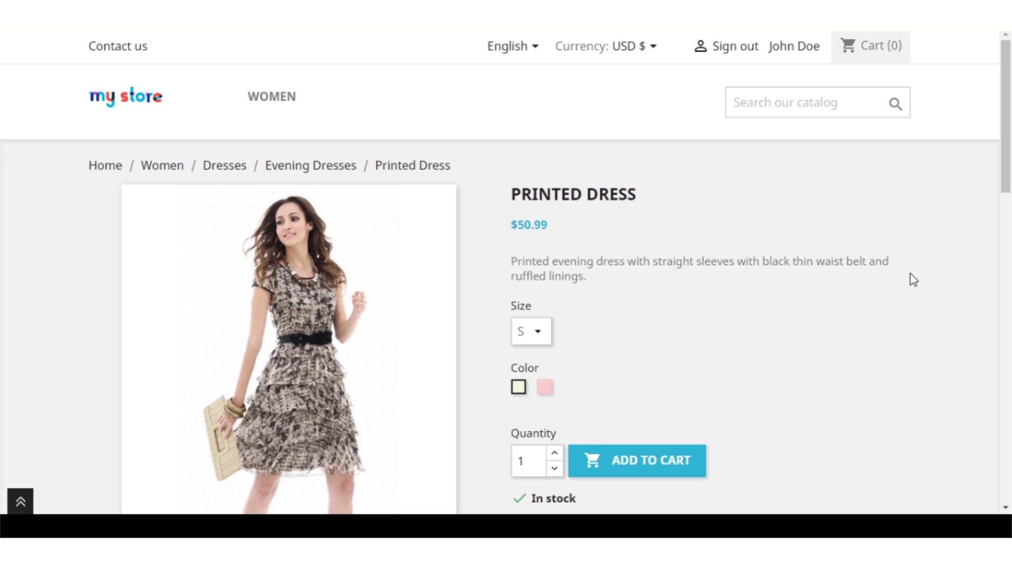
pyautogui.scroll(-5, 910, 274)
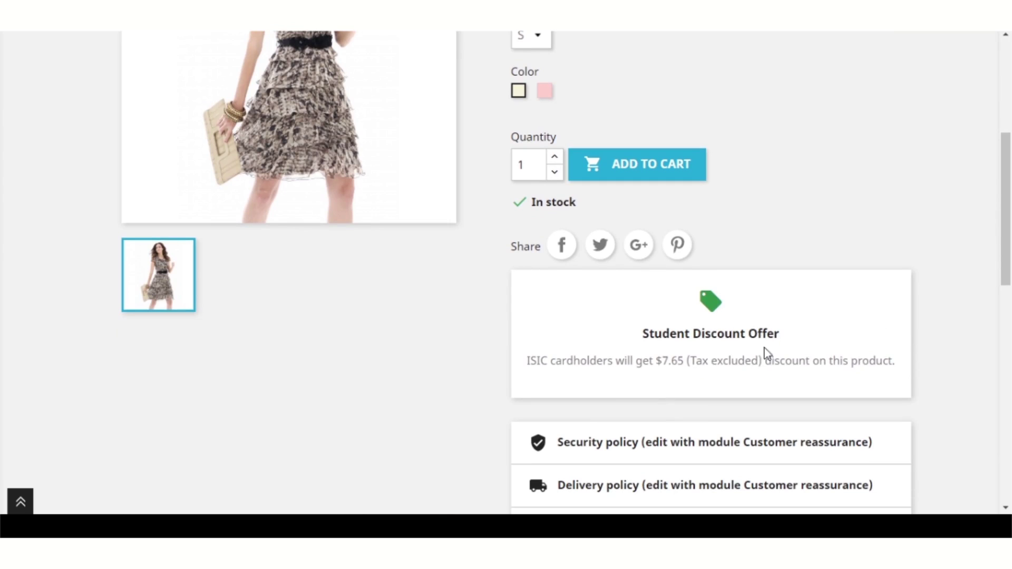
pyautogui.moveTo(684, 361); pyautogui.dragTo(527, 369)
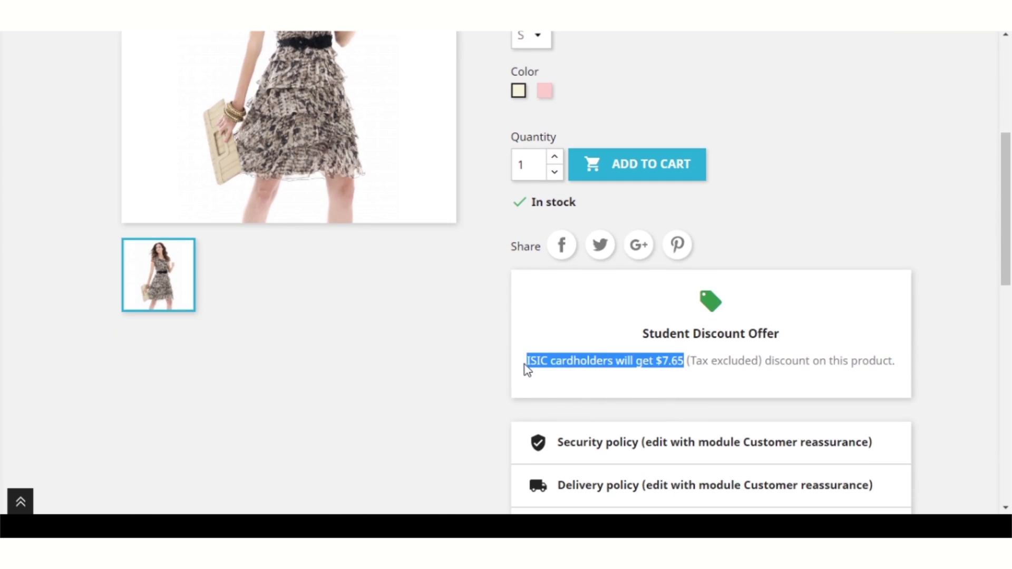
pyautogui.click(524, 365)
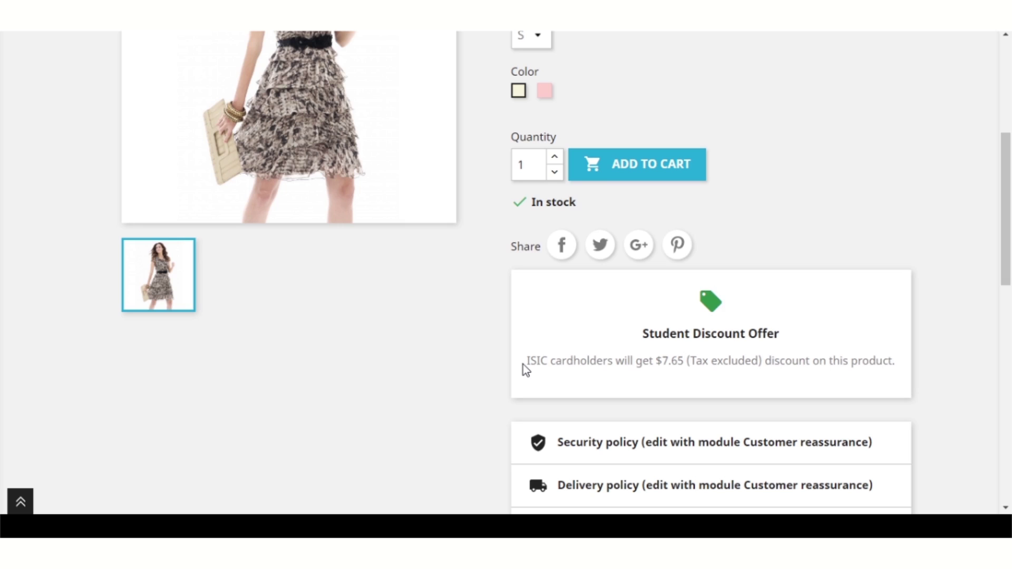
pyautogui.scroll(3, 790, 352)
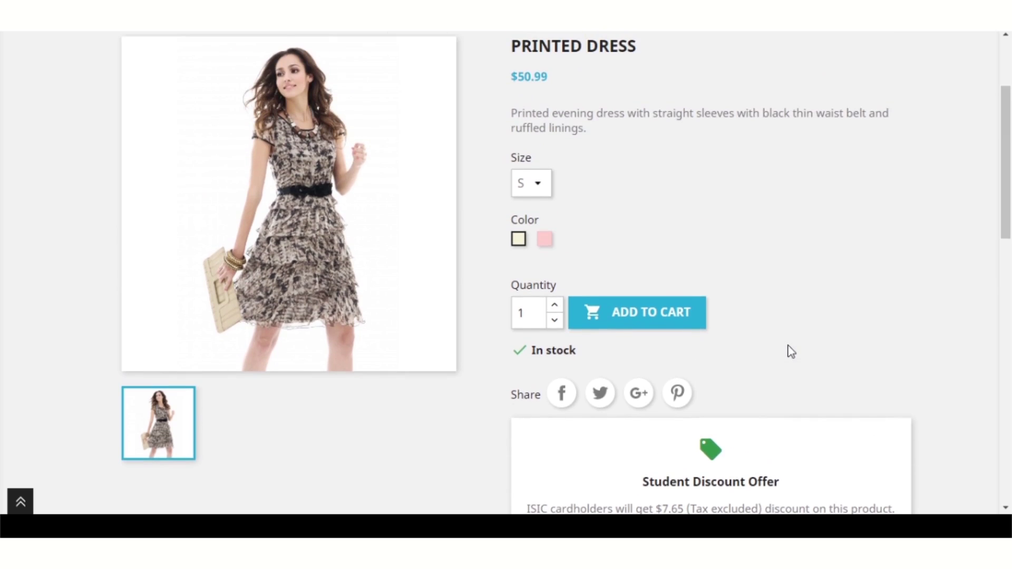
pyautogui.scroll(3, 790, 351)
pyautogui.moveTo(667, 210); pyautogui.dragTo(515, 195)
pyautogui.click(529, 165)
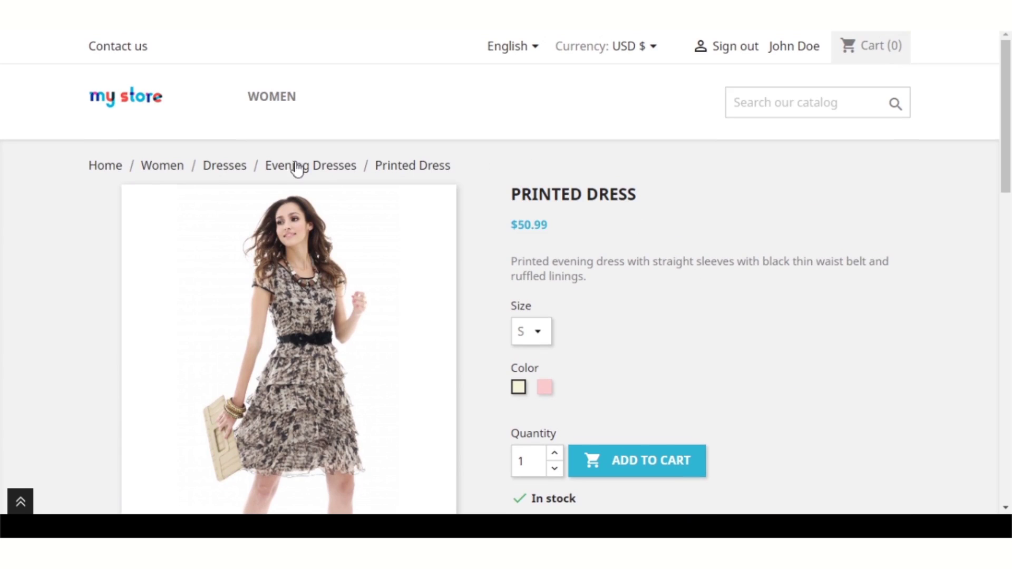
pyautogui.moveTo(88, 165)
pyautogui.mouseDown()
pyautogui.moveTo(292, 166)
pyautogui.moveTo(87, 170)
pyautogui.mouseUp()
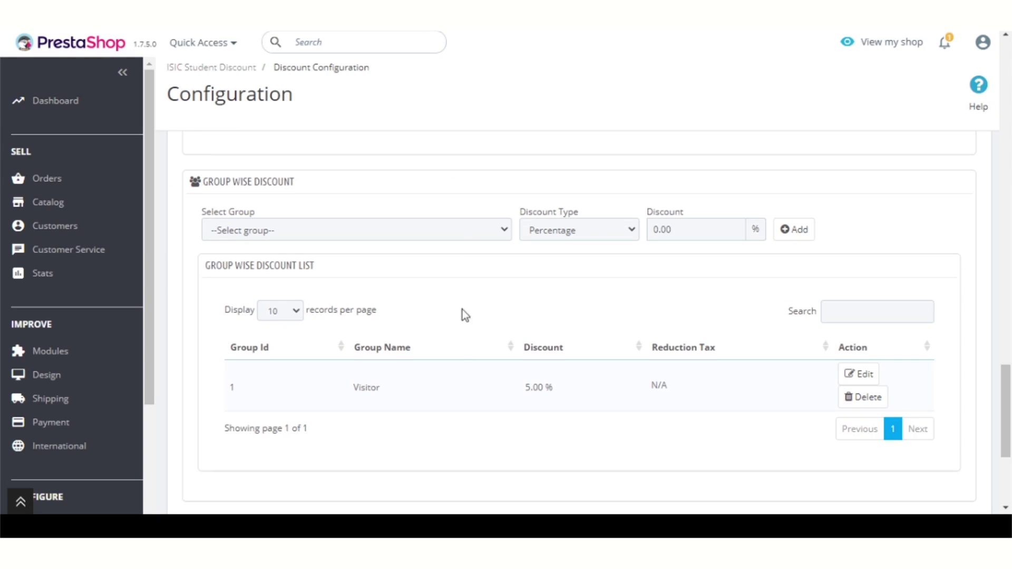
# Step: Scroll up past the Printed Dress and Women 10.00% entries back to General Settings
pyautogui.scroll(4, 462, 337)
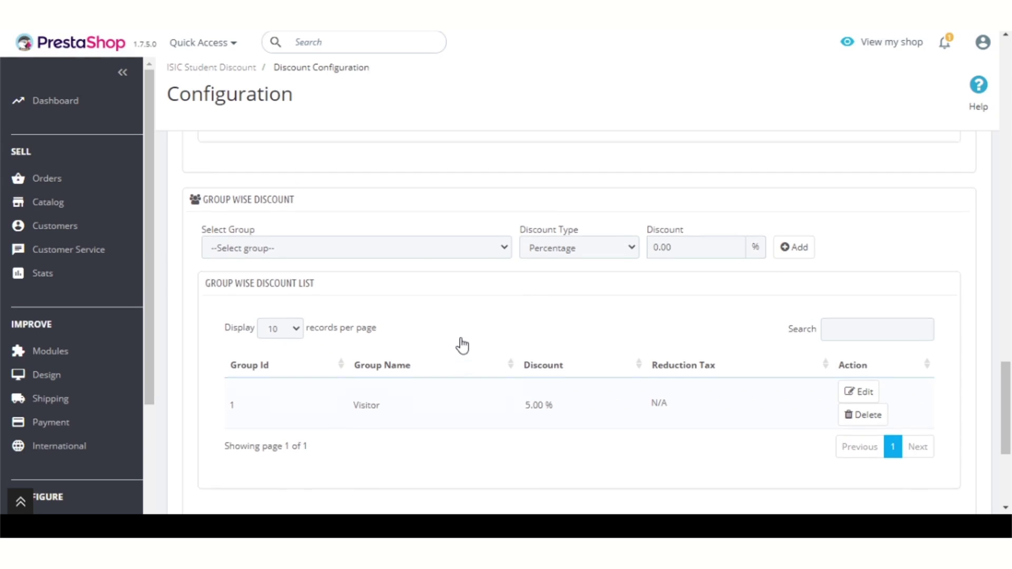
pyautogui.scroll(1, 462, 346)
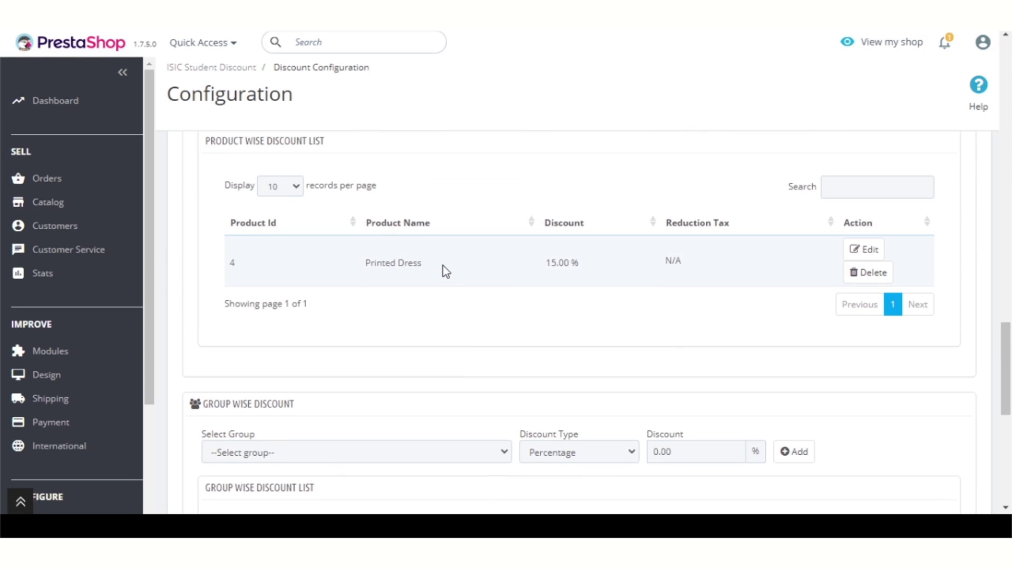
pyautogui.moveTo(444, 267); pyautogui.dragTo(369, 266)
pyautogui.scroll(7, 412, 265)
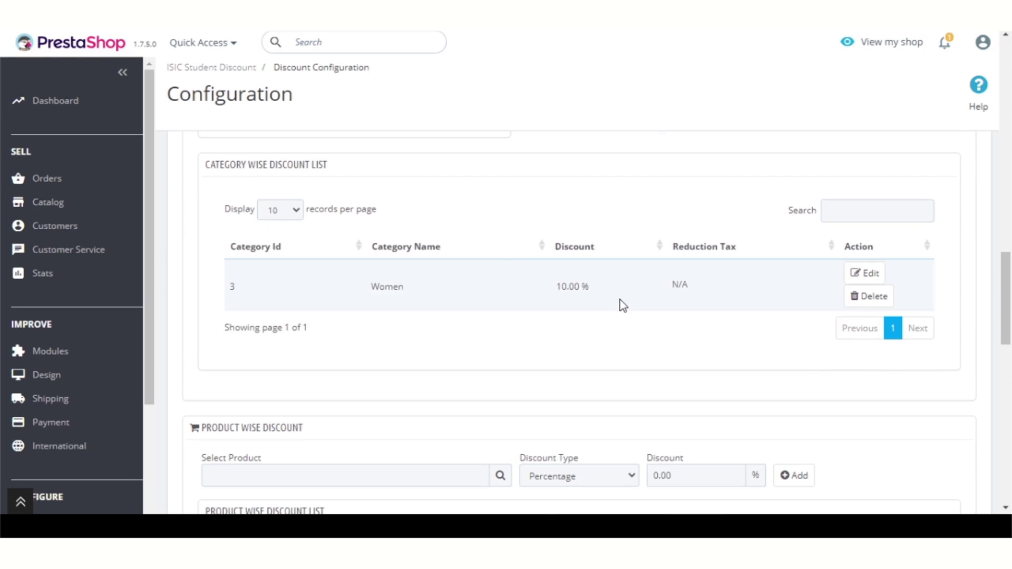
pyautogui.moveTo(606, 294); pyautogui.dragTo(556, 296)
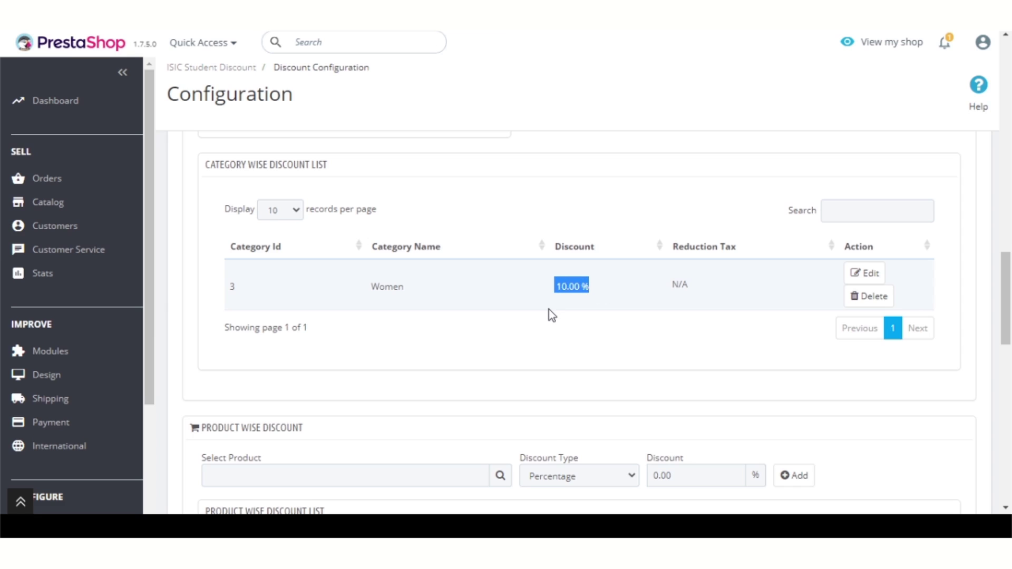
pyautogui.click(552, 315)
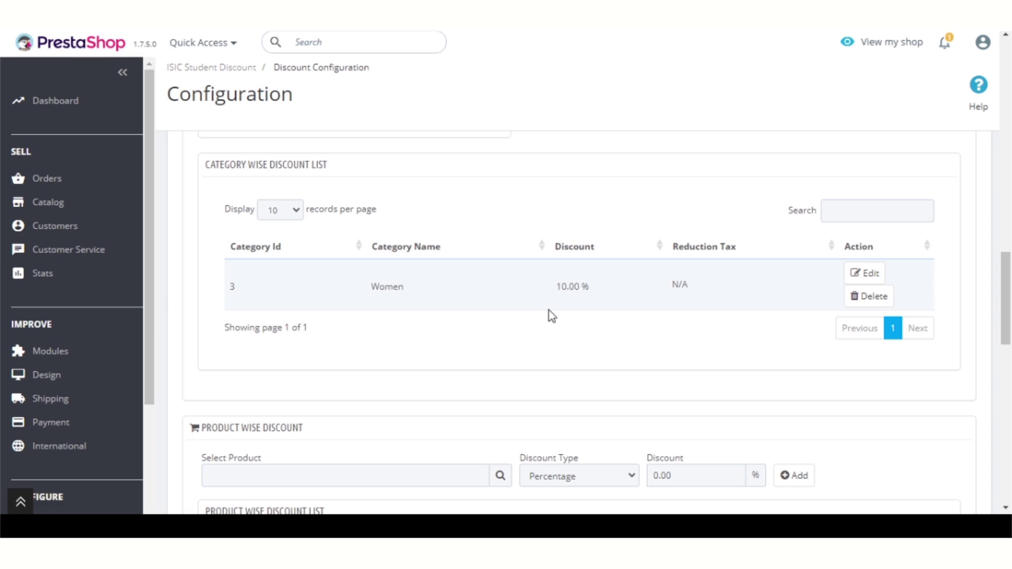
pyautogui.scroll(5, 552, 316)
pyautogui.scroll(9, 551, 315)
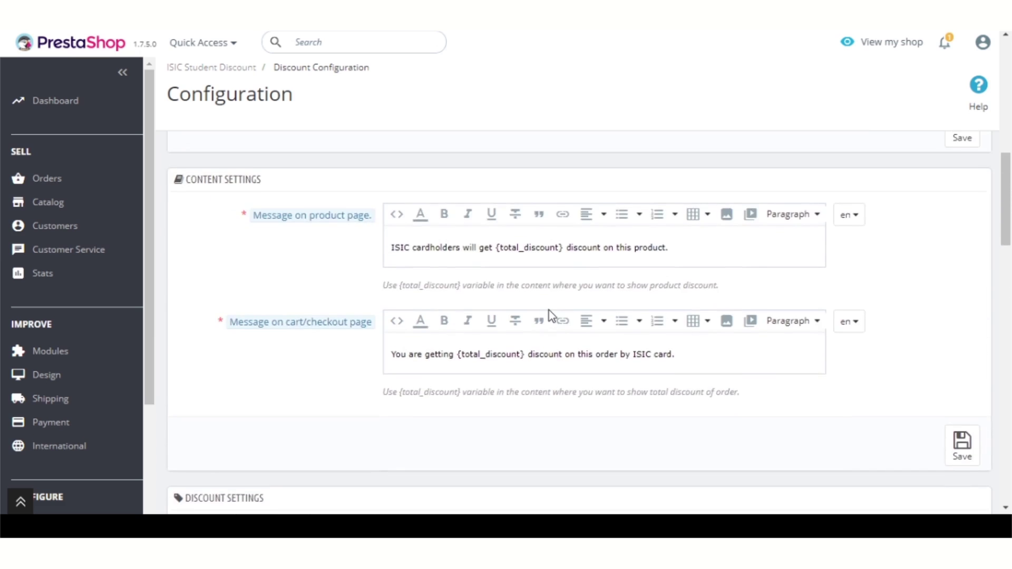
pyautogui.scroll(2, 549, 312)
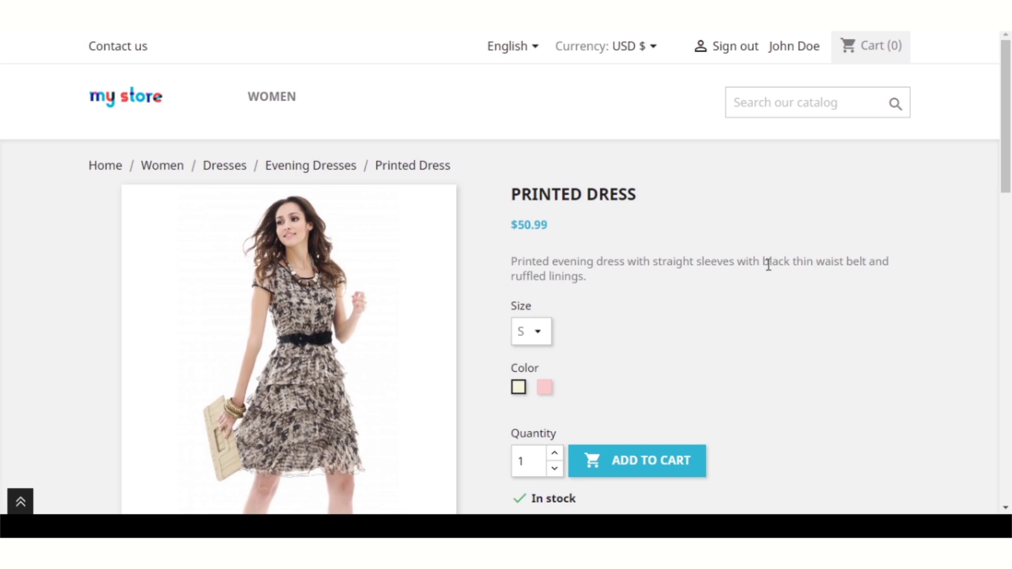
# Step: Add the Printed Dress to the cart and proceed to the $50.99 Shopping Cart page
pyautogui.scroll(-4, 769, 264)
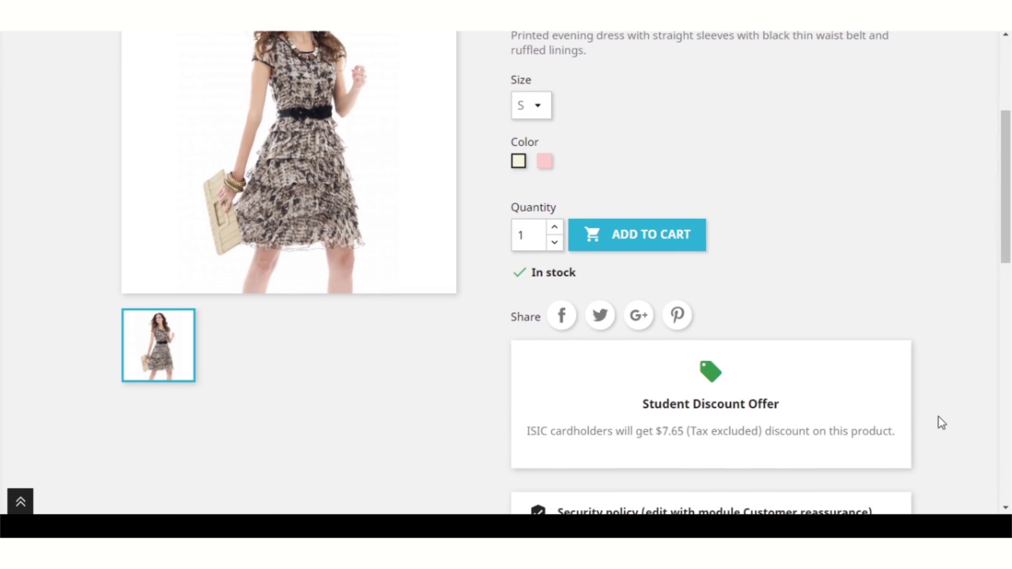
pyautogui.click(635, 236)
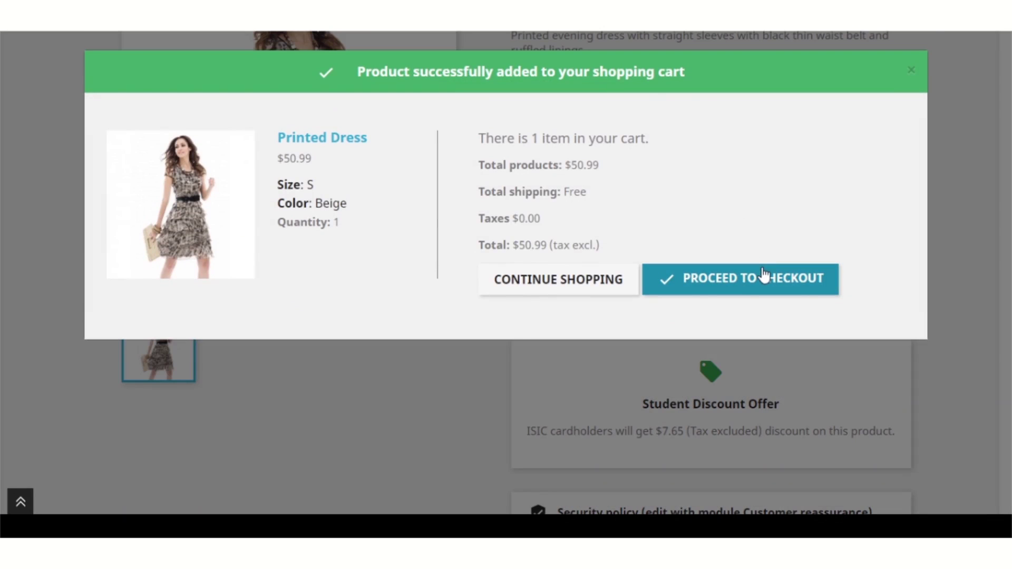
pyautogui.click(764, 275)
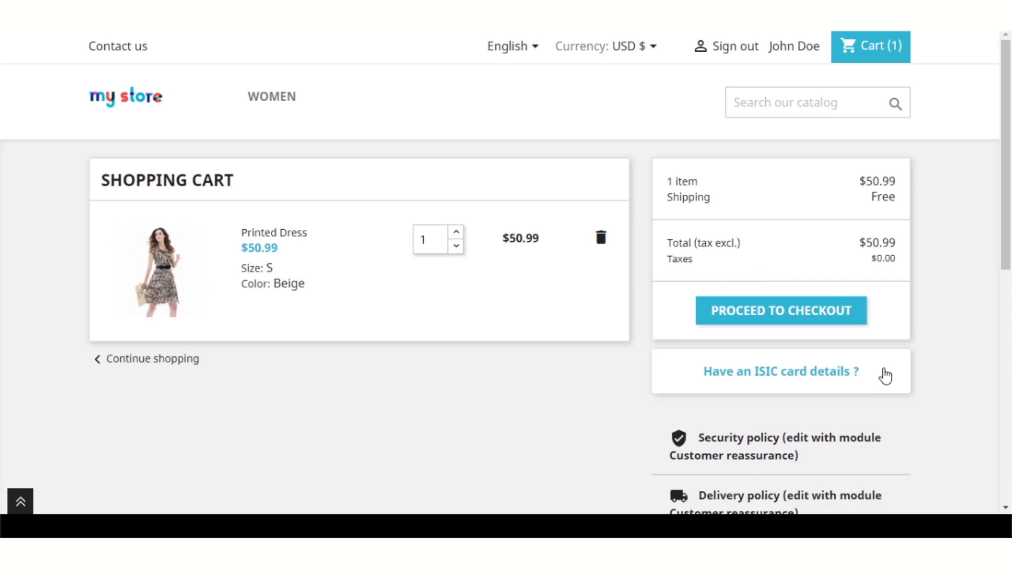
# Step: Validate an ISIC card (card number and cardholder name) for $7.65 off, then proceed to checkout at $43.34
pyautogui.moveTo(886, 376); pyautogui.dragTo(711, 379)
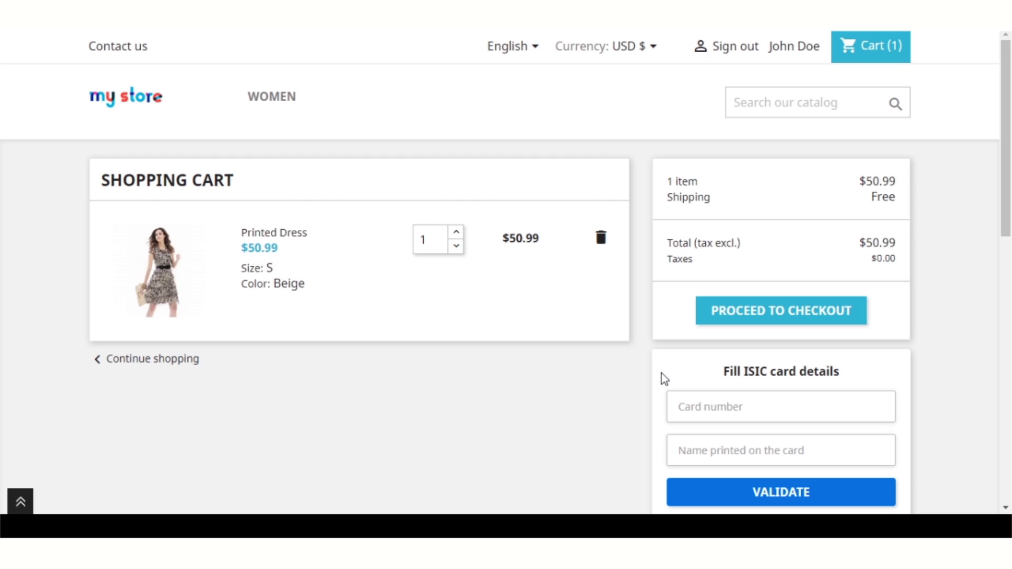
pyautogui.click(718, 414)
pyautogui.write('S123456789000A')
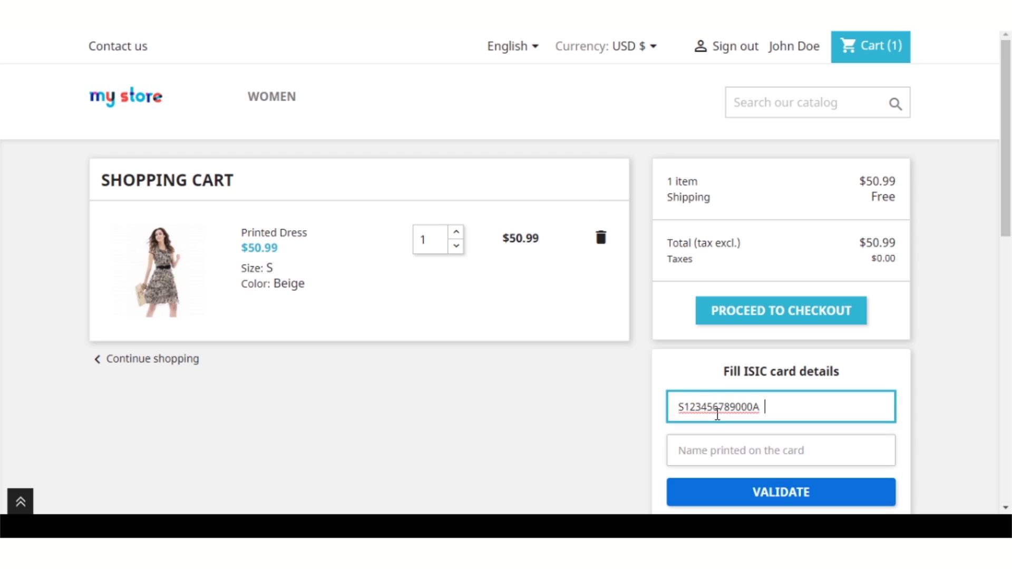
pyautogui.click(707, 452)
pyautogui.write('John Doe')
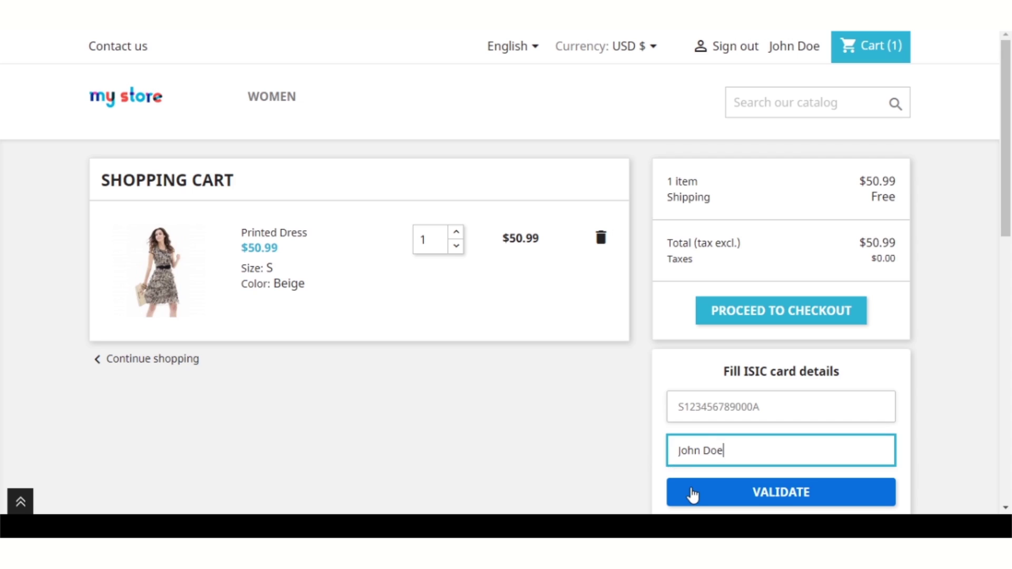
pyautogui.click(693, 496)
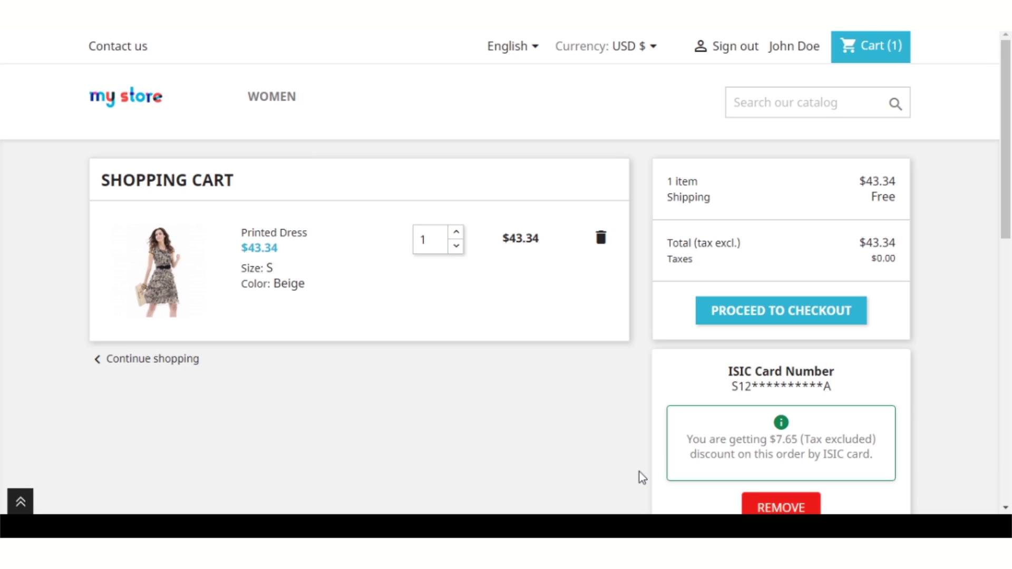
pyautogui.scroll(-2, 642, 477)
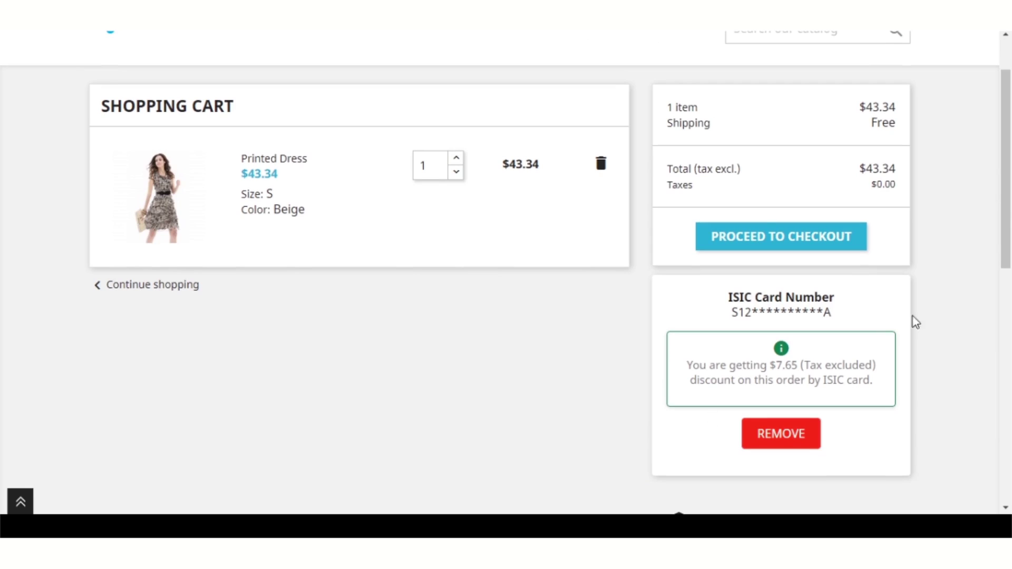
pyautogui.click(753, 237)
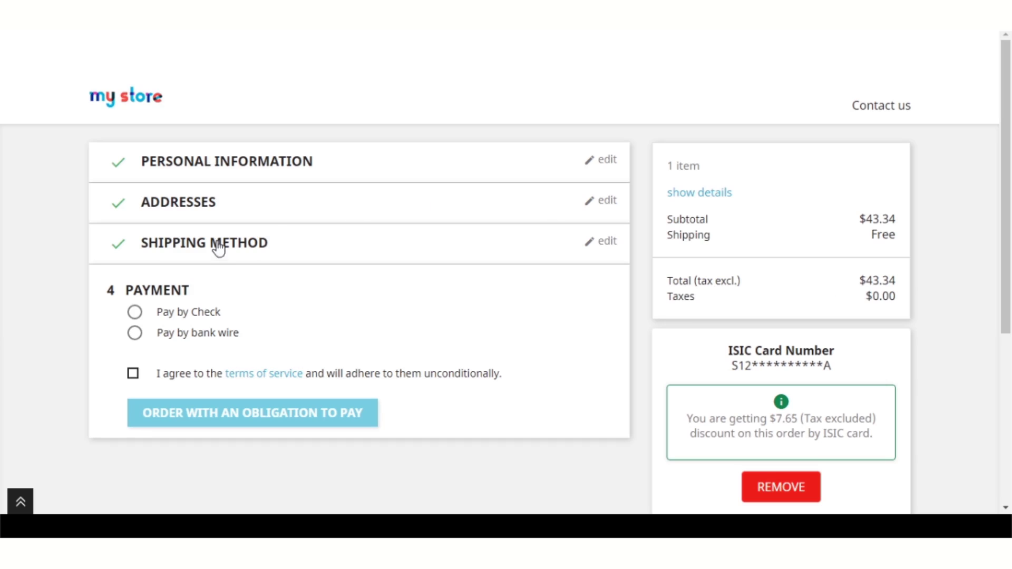
# Step: Choose Pay by Check, accept the terms of service, and place the $43.34 order
pyautogui.click(213, 316)
pyautogui.scroll(-1, 213, 319)
pyautogui.scroll(-4, 211, 317)
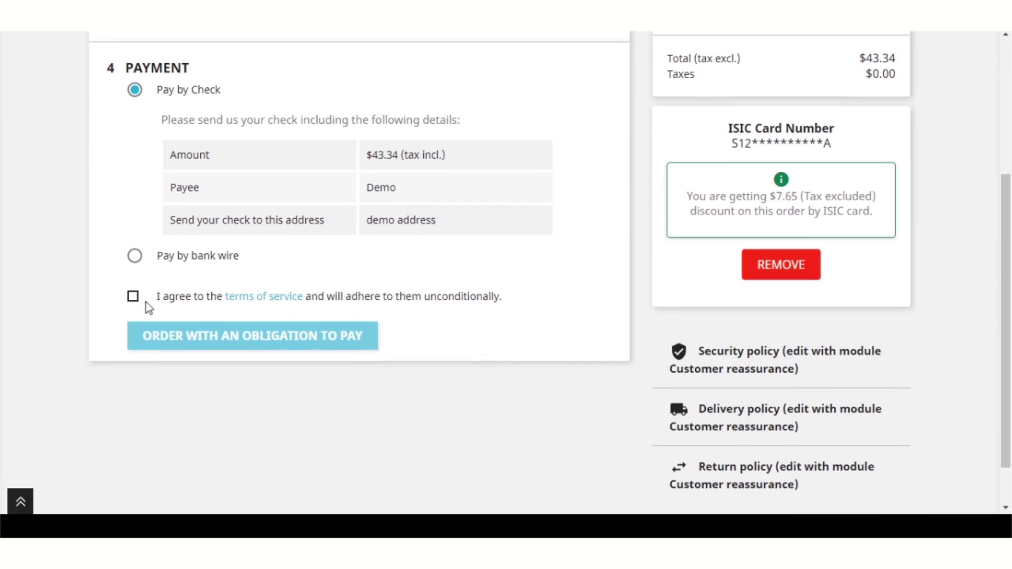
pyautogui.click(134, 296)
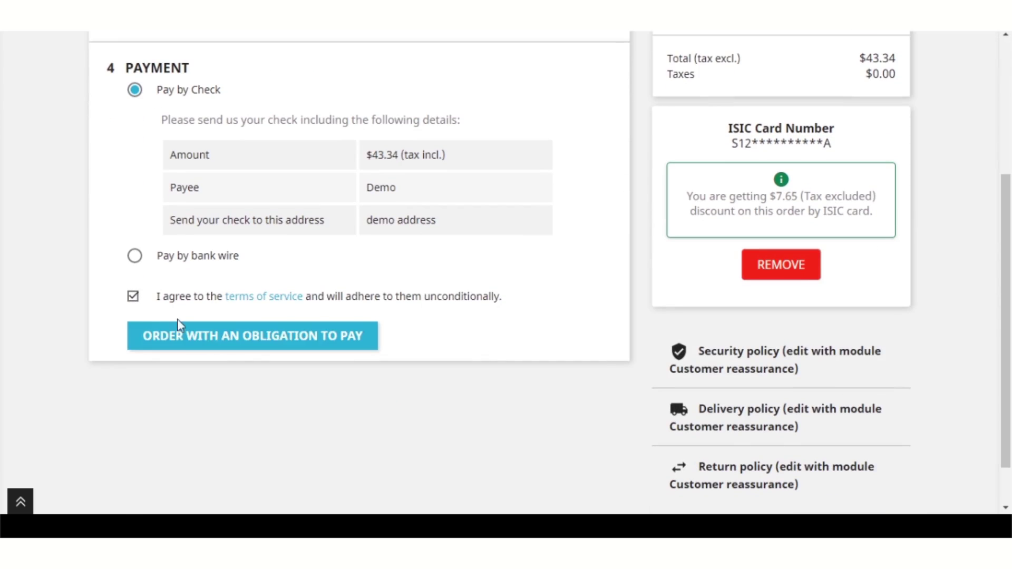
pyautogui.click(255, 348)
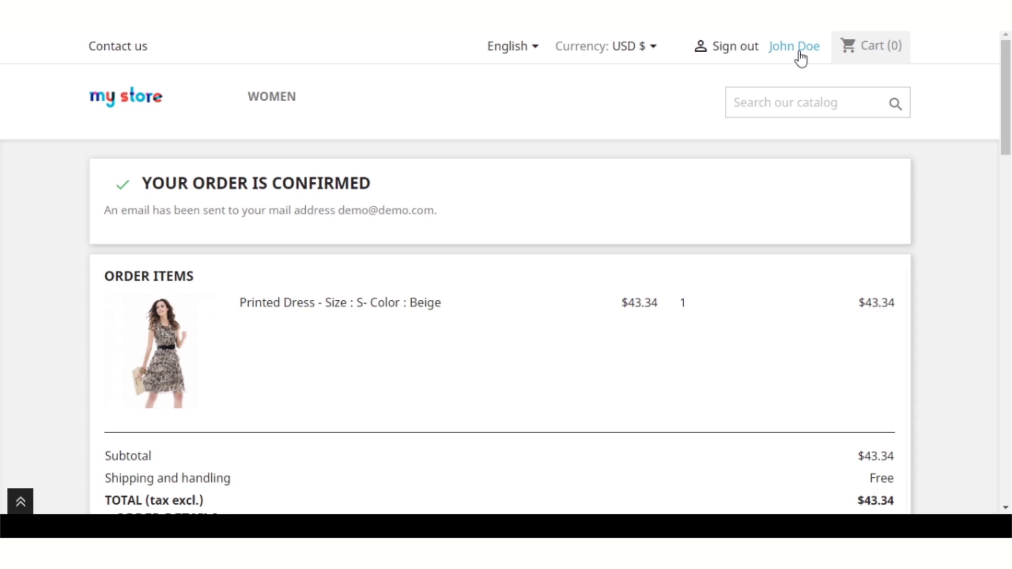
# Step: Open the new order from the account's Order History and check its $7.65 total ISIC discount line
pyautogui.click(800, 52)
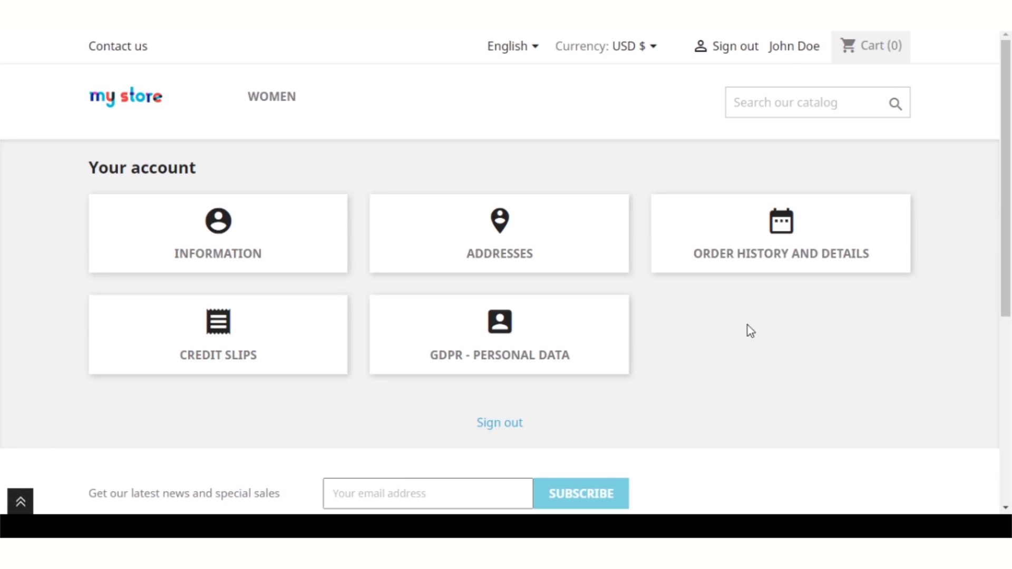
pyautogui.click(752, 256)
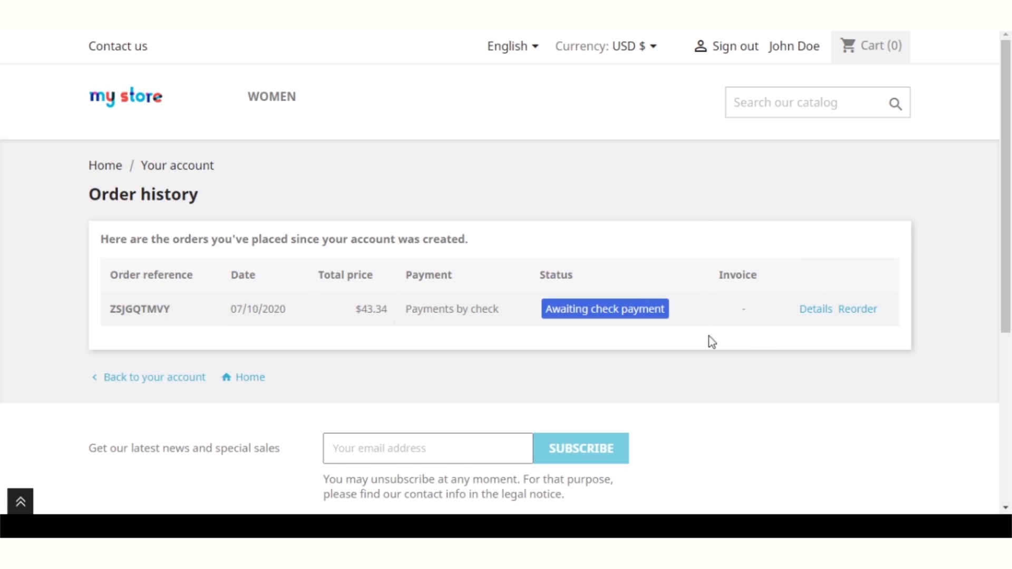
pyautogui.click(817, 315)
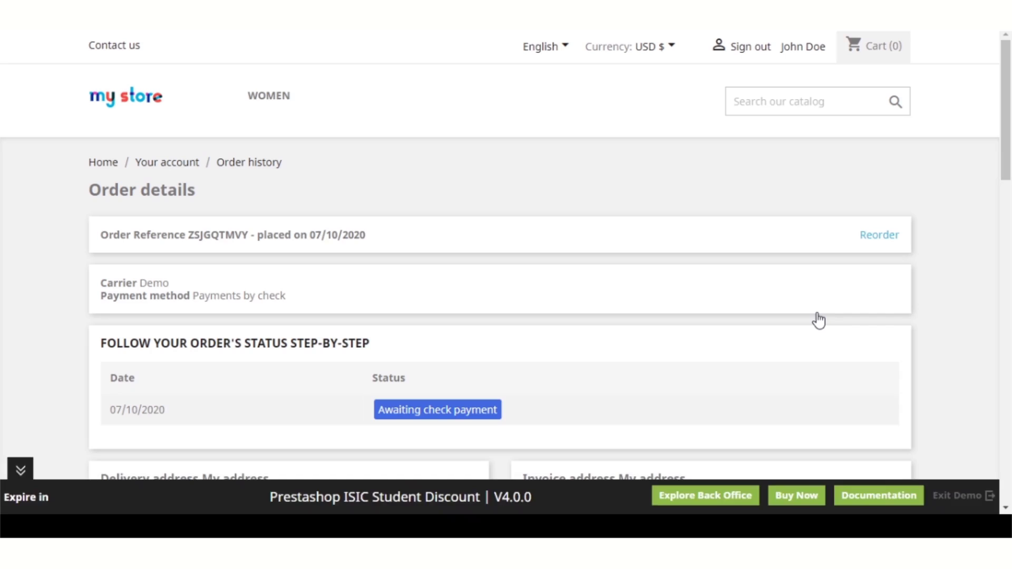
pyautogui.scroll(-5, 819, 320)
pyautogui.scroll(-2, 818, 320)
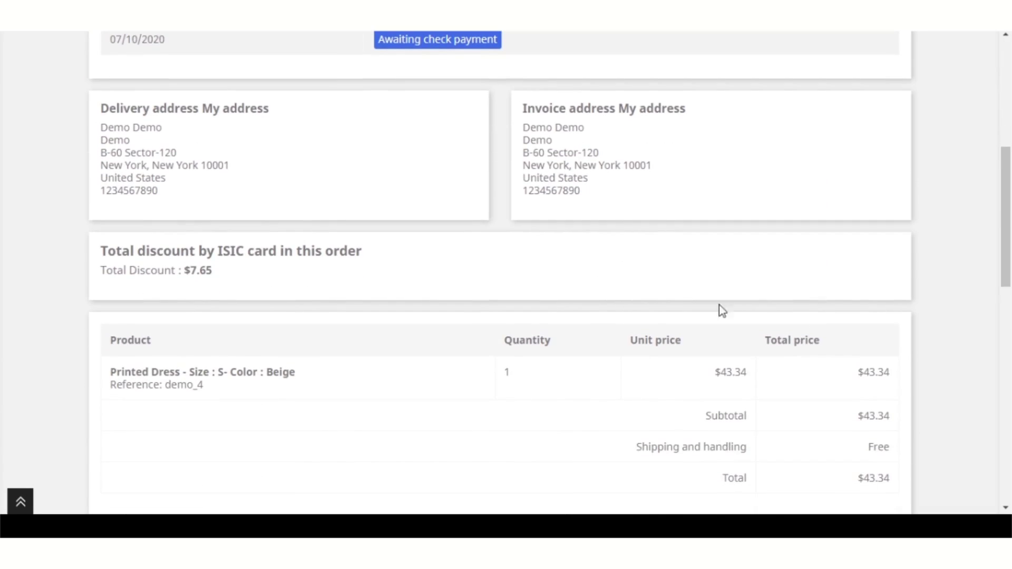
pyautogui.moveTo(238, 270); pyautogui.dragTo(104, 270)
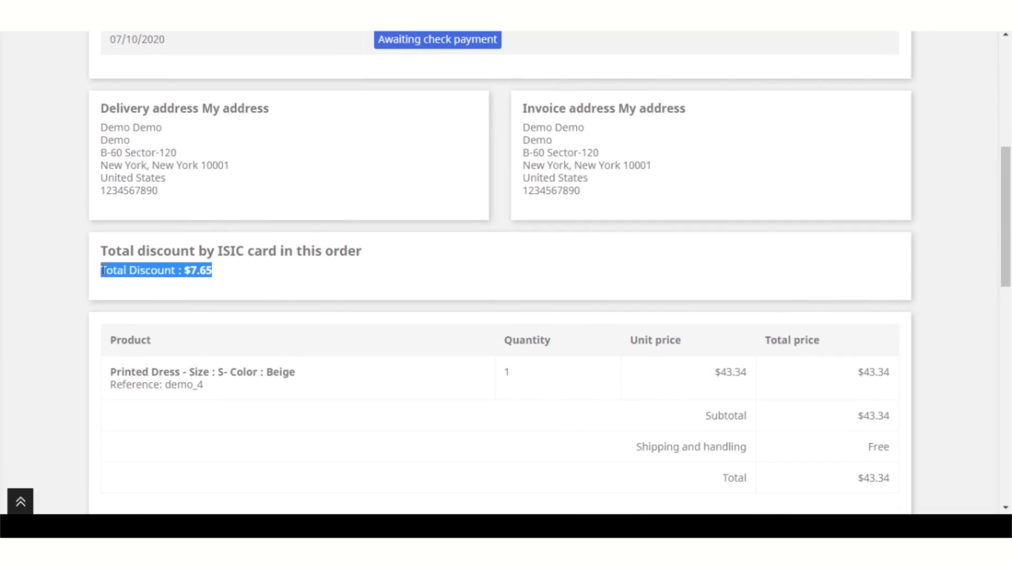
pyautogui.click(265, 273)
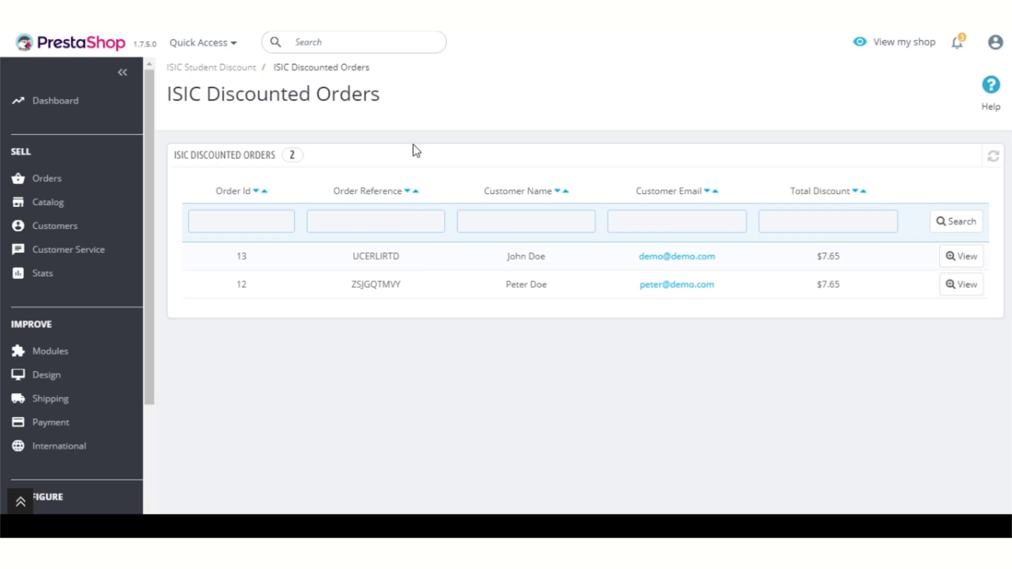
pyautogui.moveTo(381, 98); pyautogui.dragTo(168, 98)
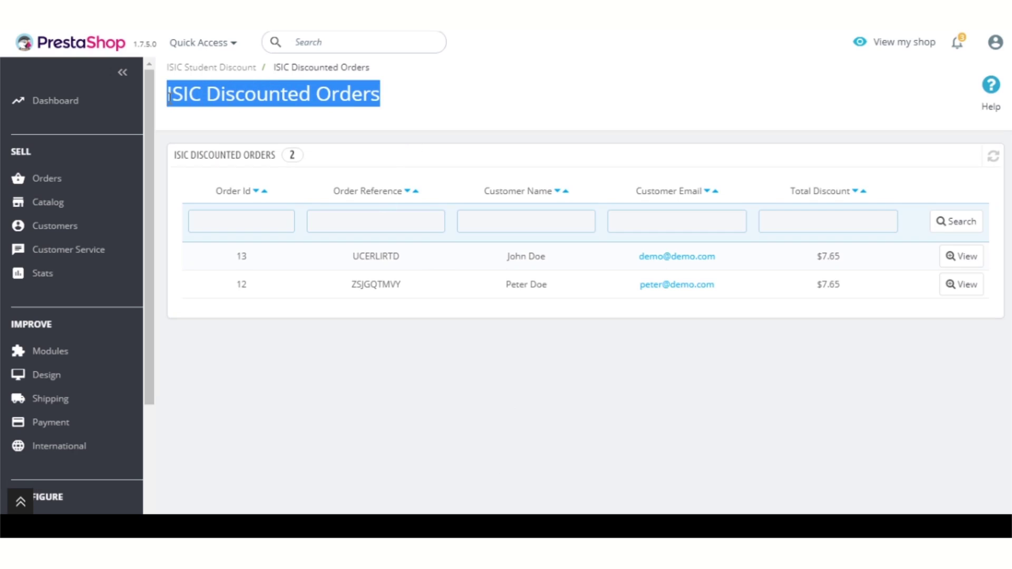
pyautogui.click(460, 100)
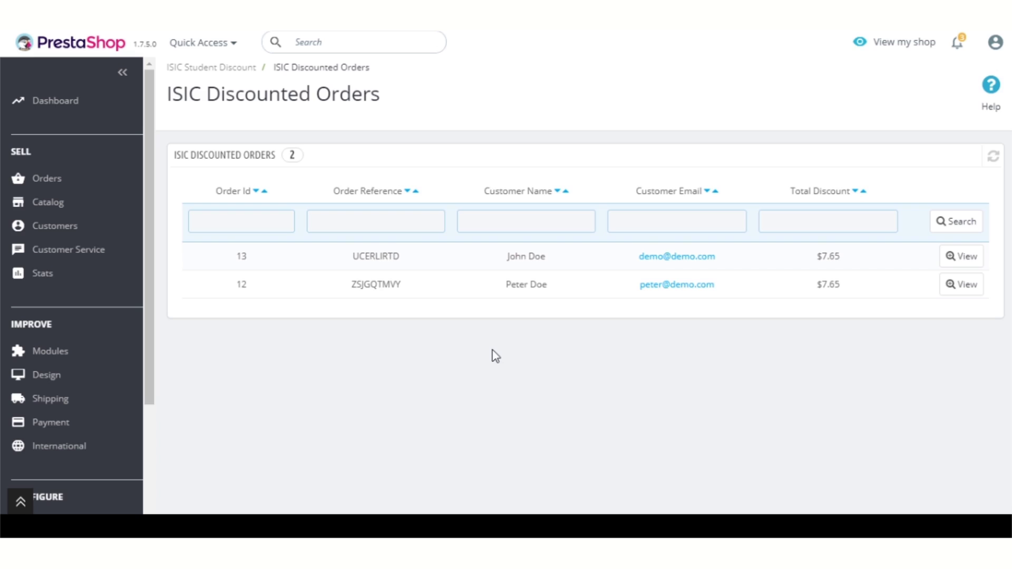
pyautogui.moveTo(875, 261); pyautogui.dragTo(240, 263)
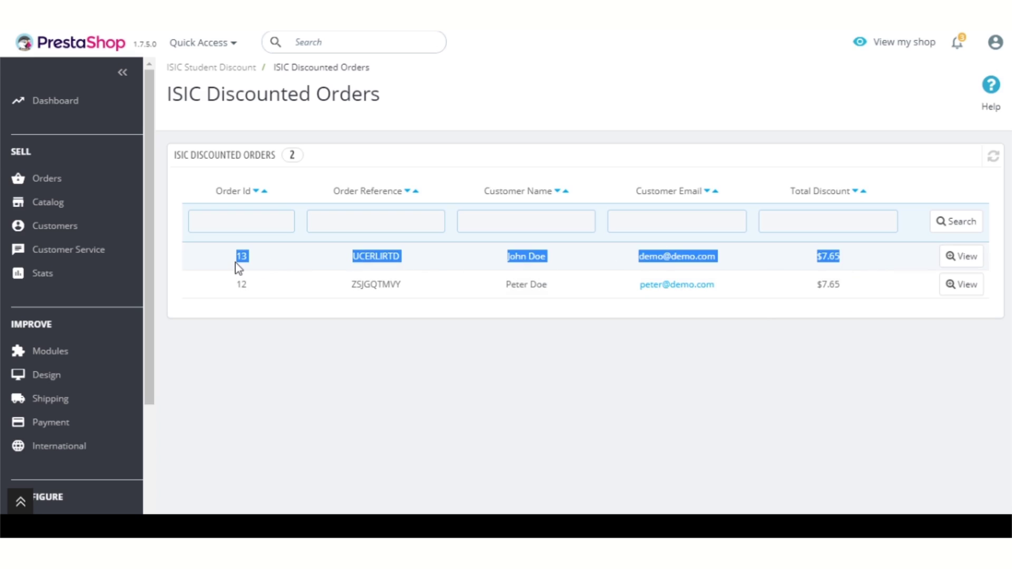
pyautogui.click(454, 379)
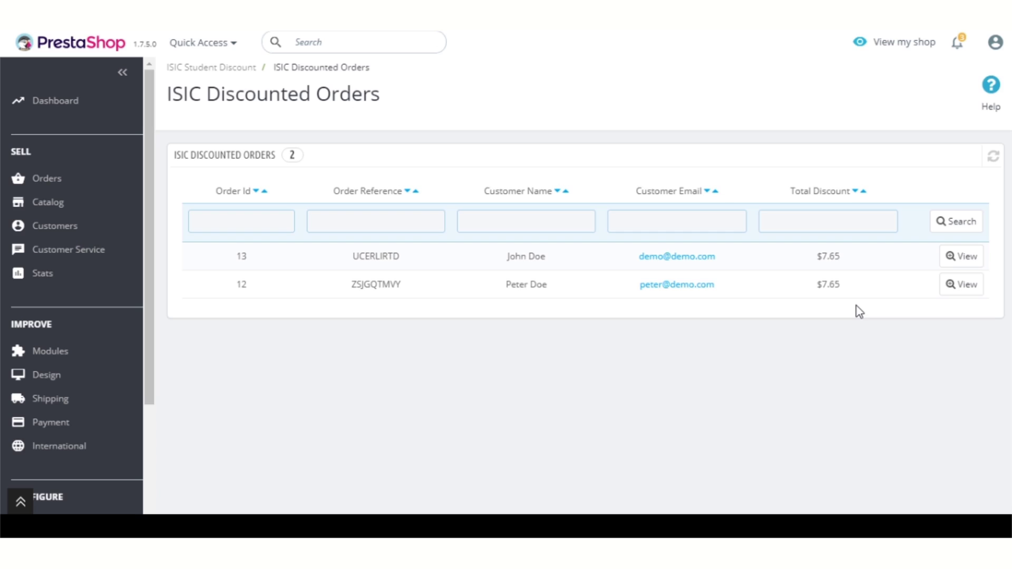
pyautogui.click(969, 261)
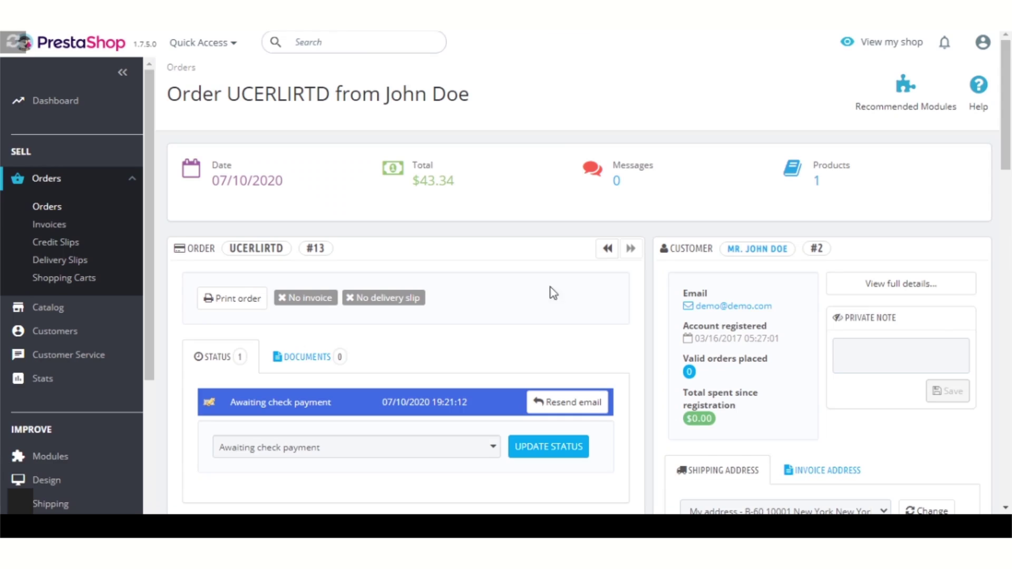
# Step: Locate the Total Discount by ISIC Card panel and highlight its $7.65 discount
pyautogui.scroll(-15, 630, 312)
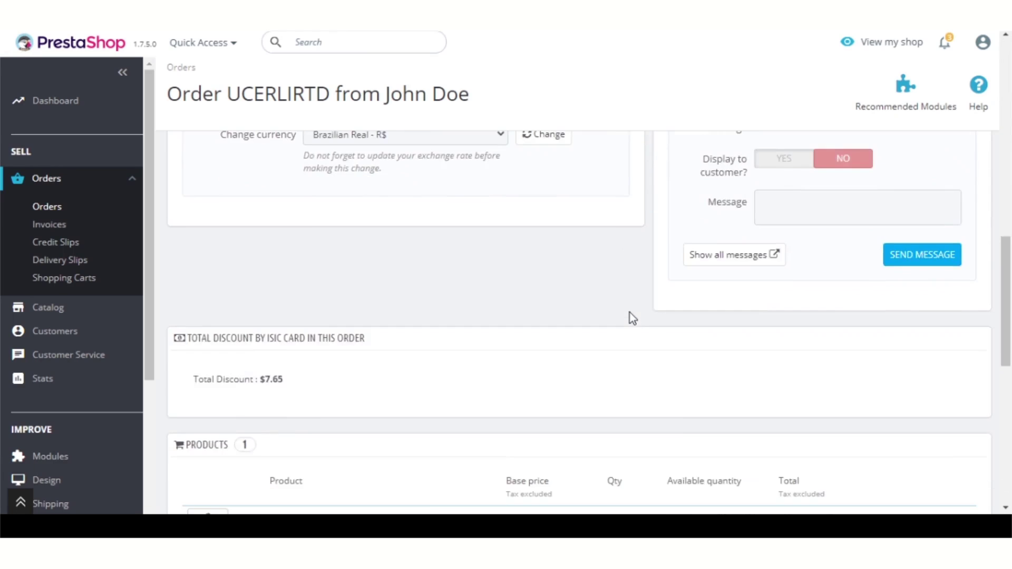
pyautogui.scroll(3, 631, 312)
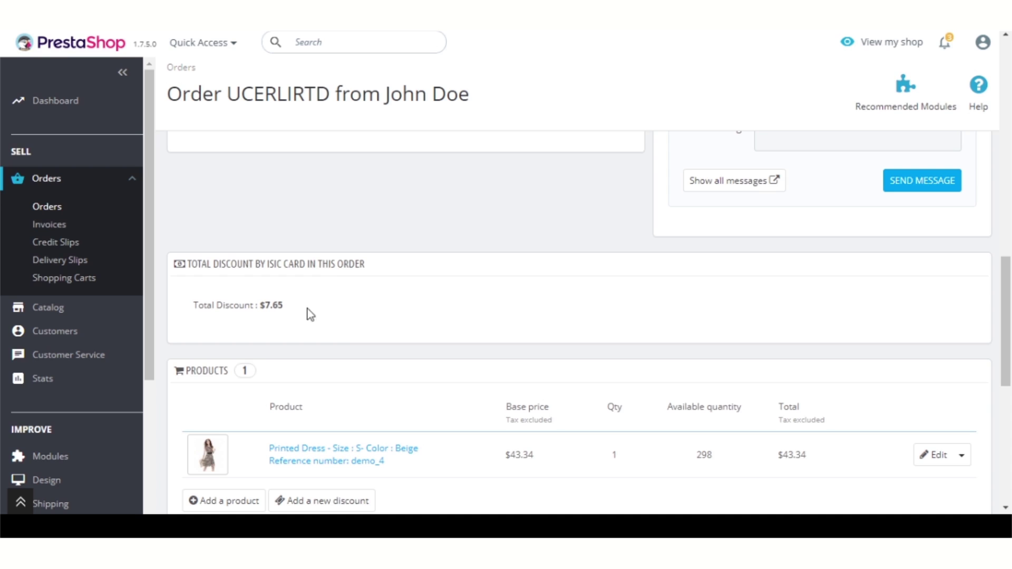
pyautogui.moveTo(290, 309); pyautogui.dragTo(194, 312)
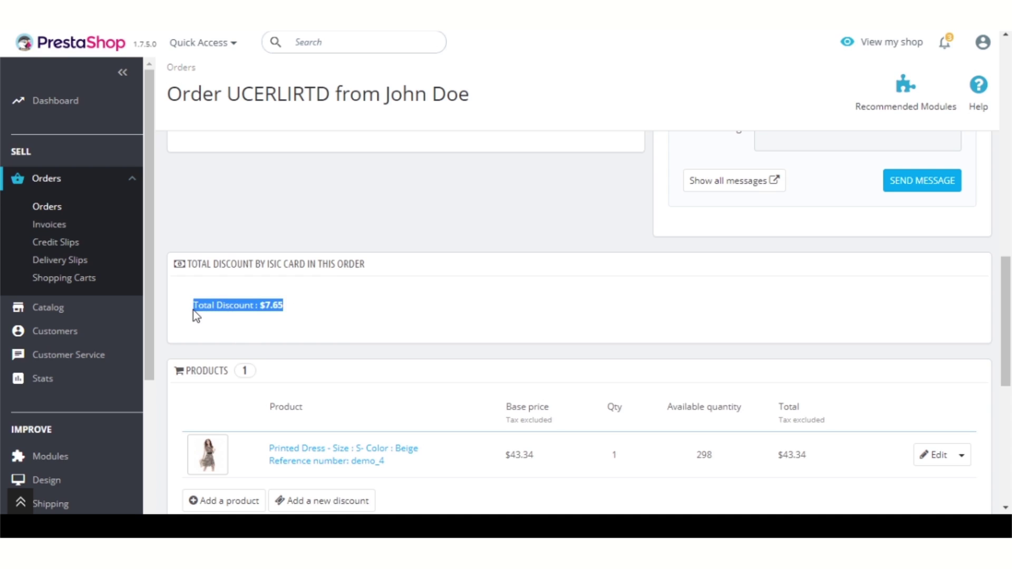